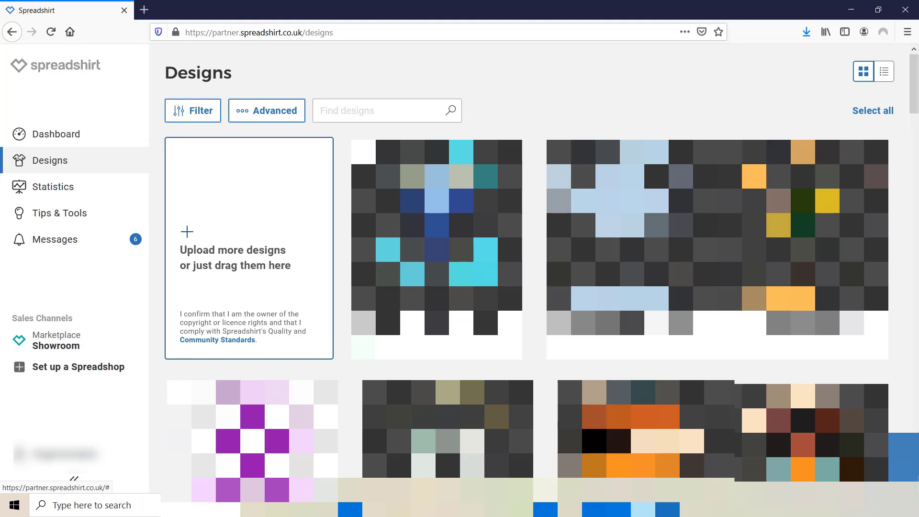
- Upload the Chill Out design file from the downloads folder as a new design
click(249, 249)
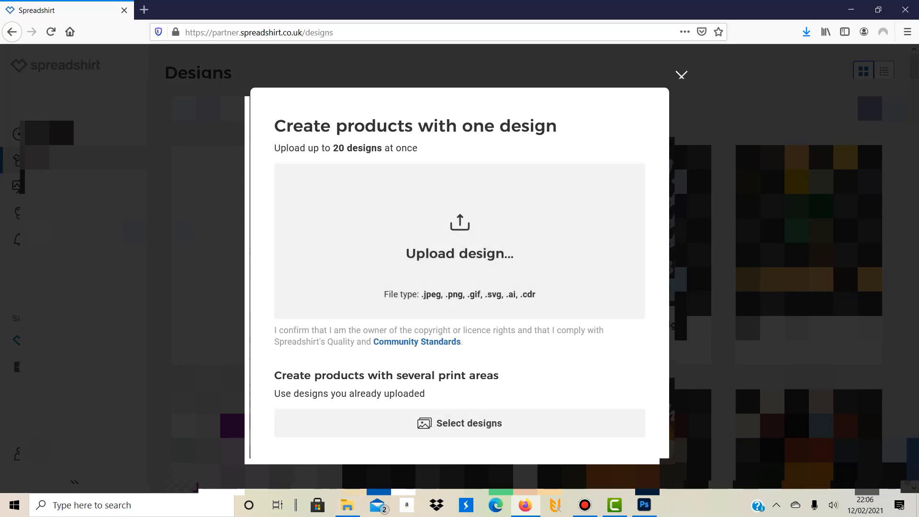
click(347, 505)
drag(497, 50, 841, 143)
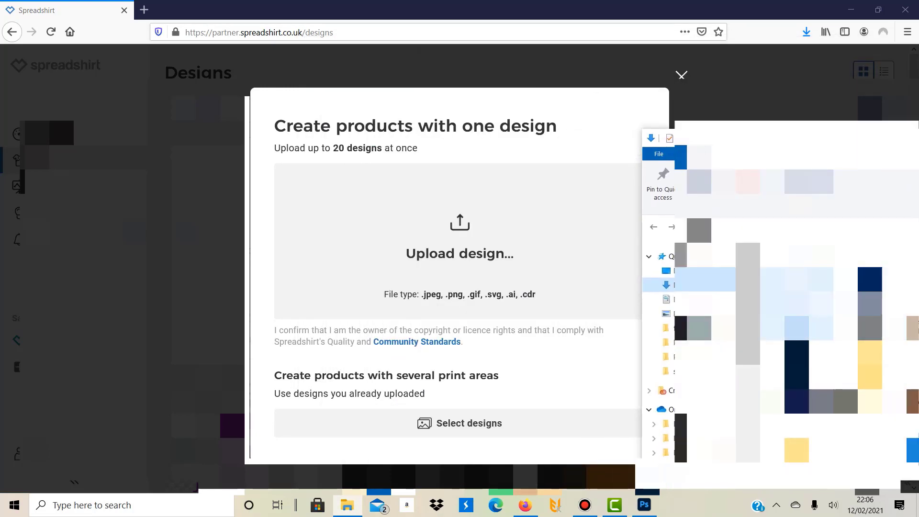
drag(796, 304, 461, 235)
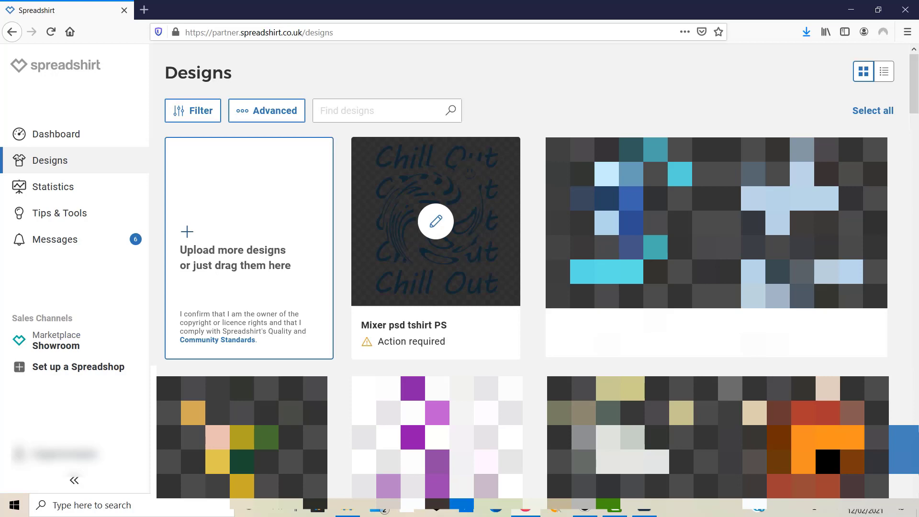
- Review the optimised and original versions of the "Mixer psd tshirt PS" design and confirm the optimised version
click(436, 221)
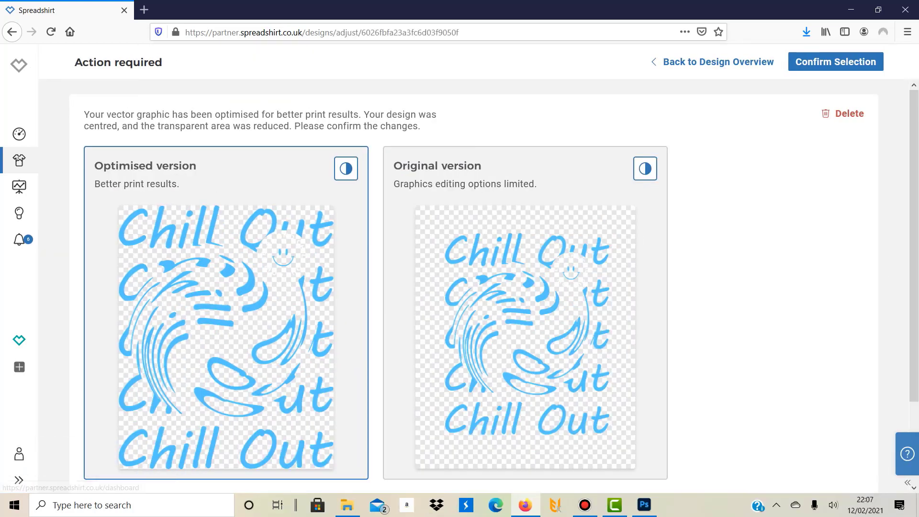
scroll(474, 287, down, 2)
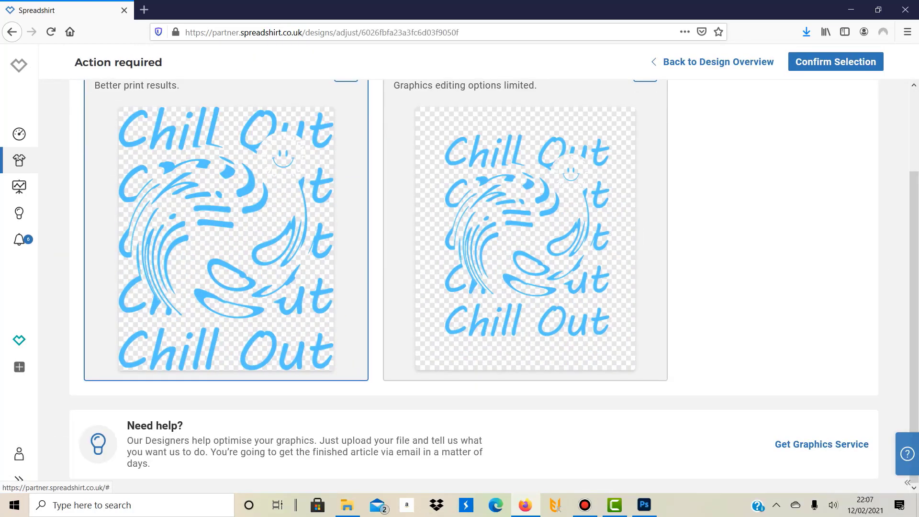
scroll(474, 287, up, 2)
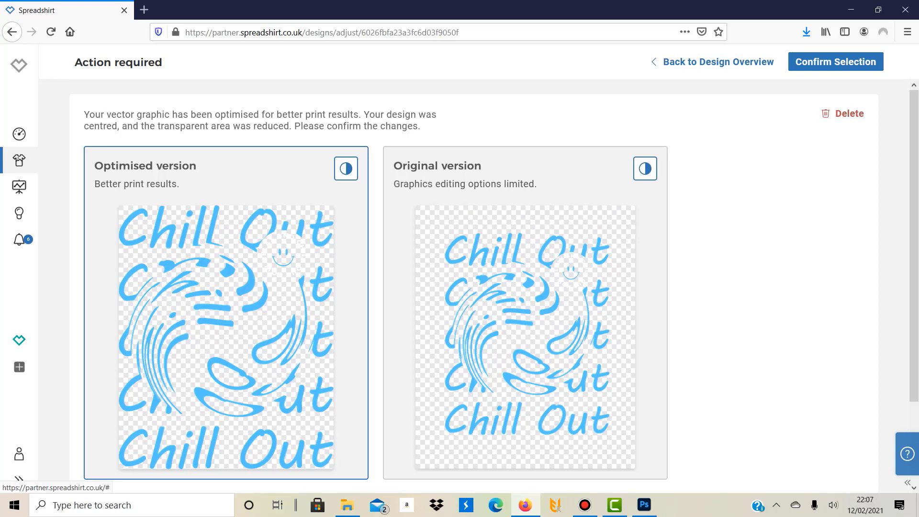
scroll(474, 287, down, 3)
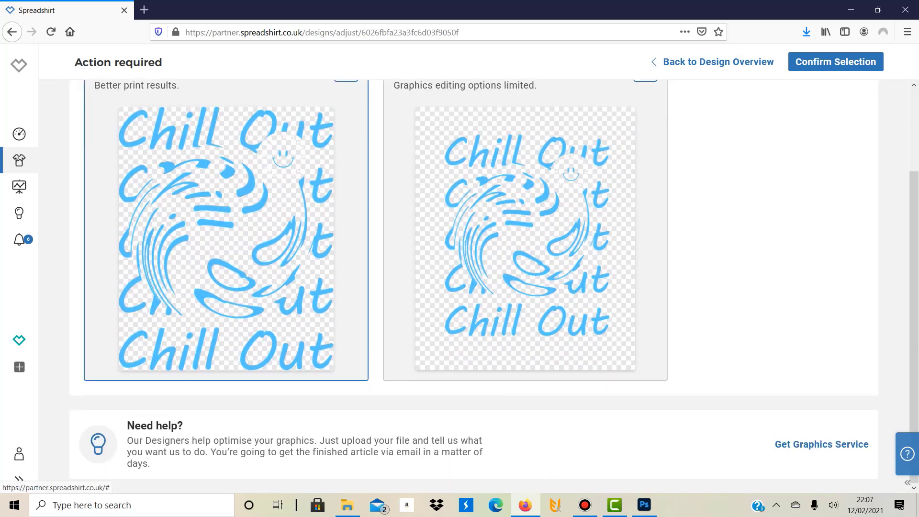
scroll(473, 283, up, 3)
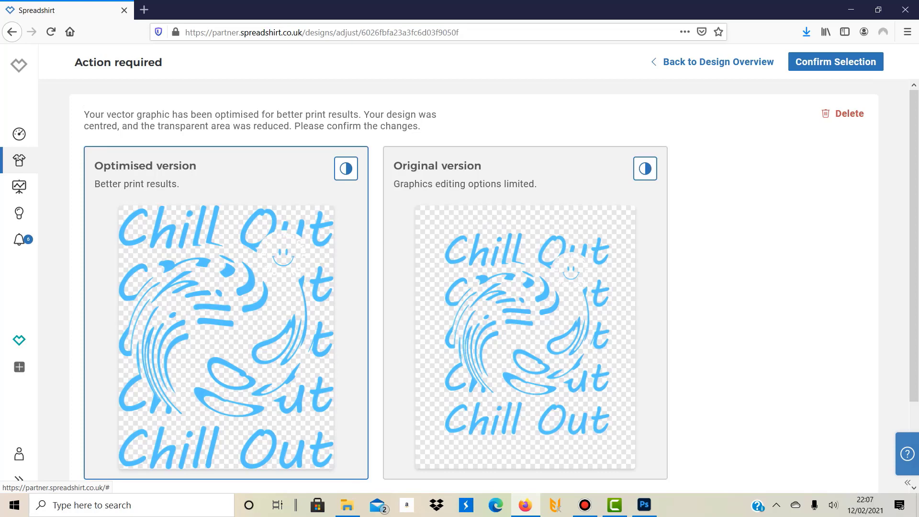
scroll(474, 288, down, 3)
scroll(473, 287, up, 3)
click(835, 62)
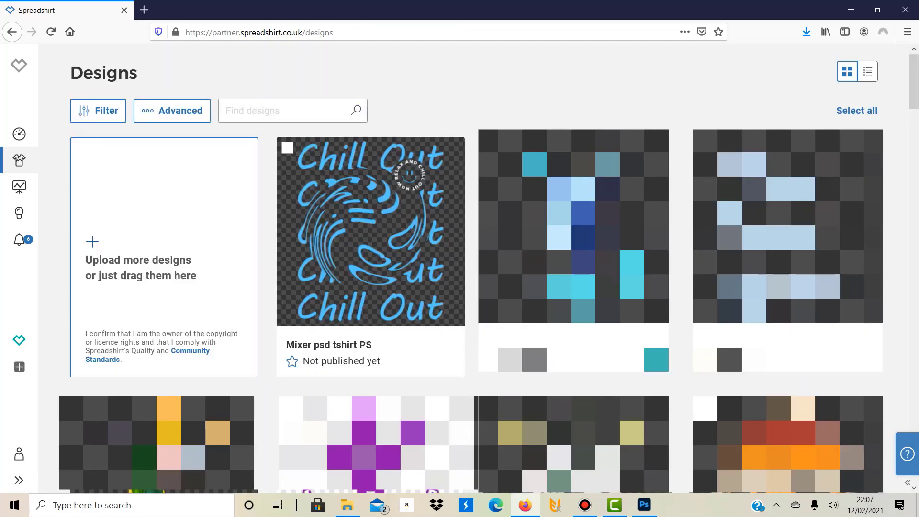
- Open the unpublished "Mixer psd tshirt PS" design for editing to choose its products
mouse_move(370, 231)
drag(303, 361, 371, 361)
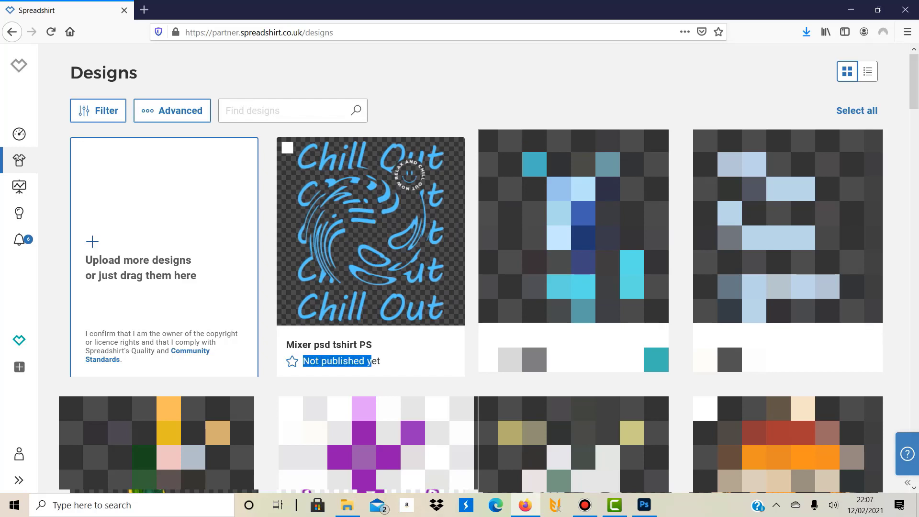
mouse_move(371, 231)
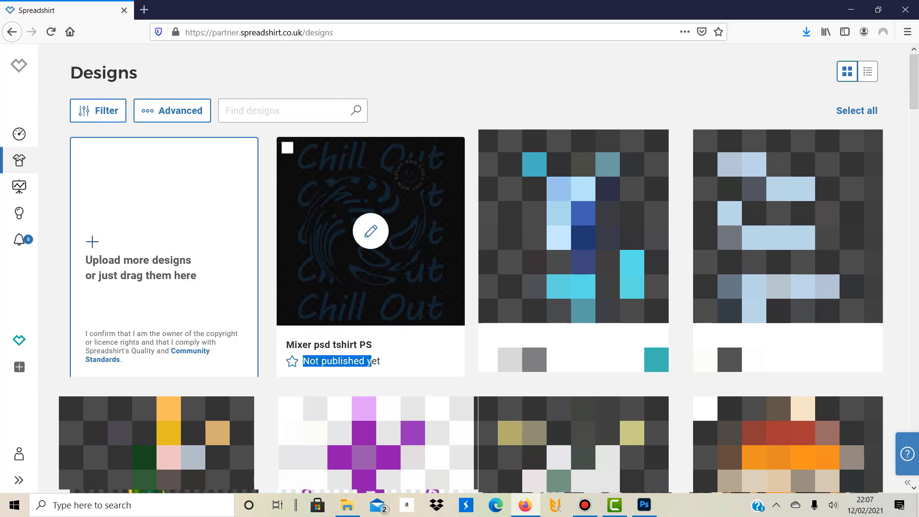
click(371, 232)
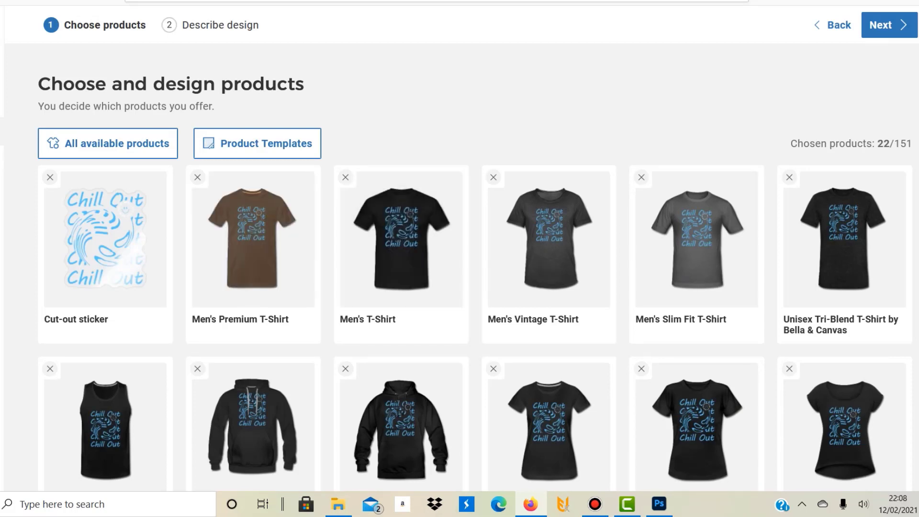
- Examine the preselected products carrying the design and the chosen products count
scroll(102, 239, down, 9)
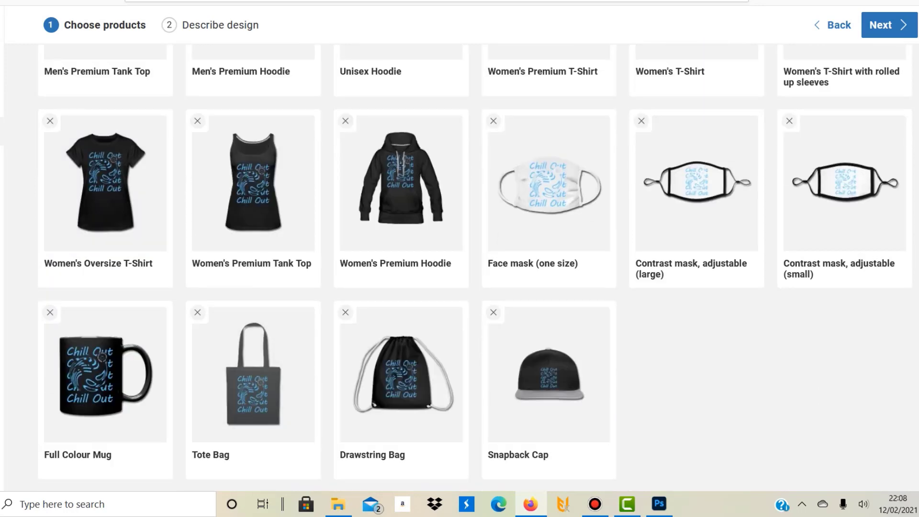
scroll(460, 268, up, 9)
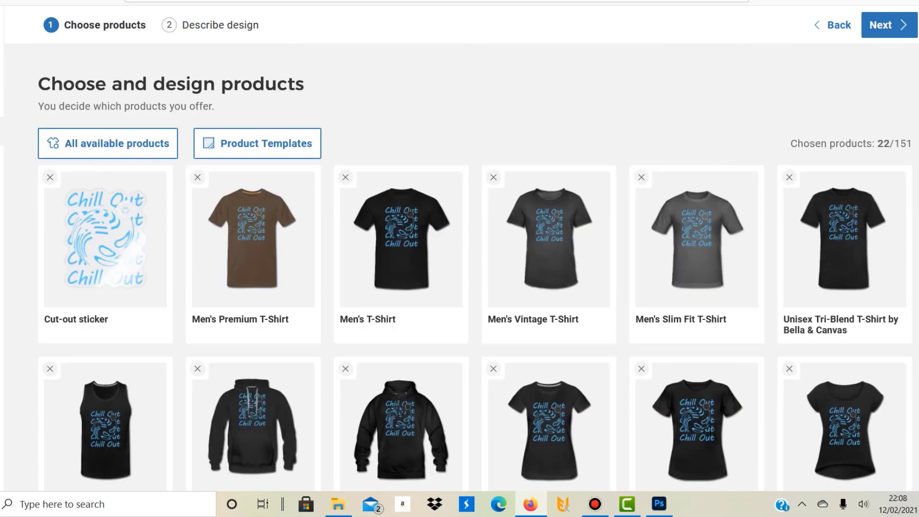
drag(797, 144, 883, 144)
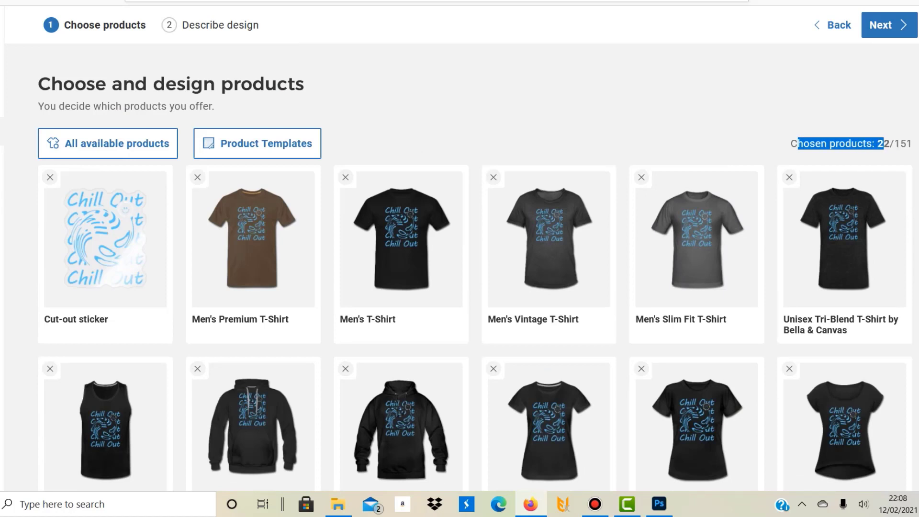
drag(884, 143, 791, 143)
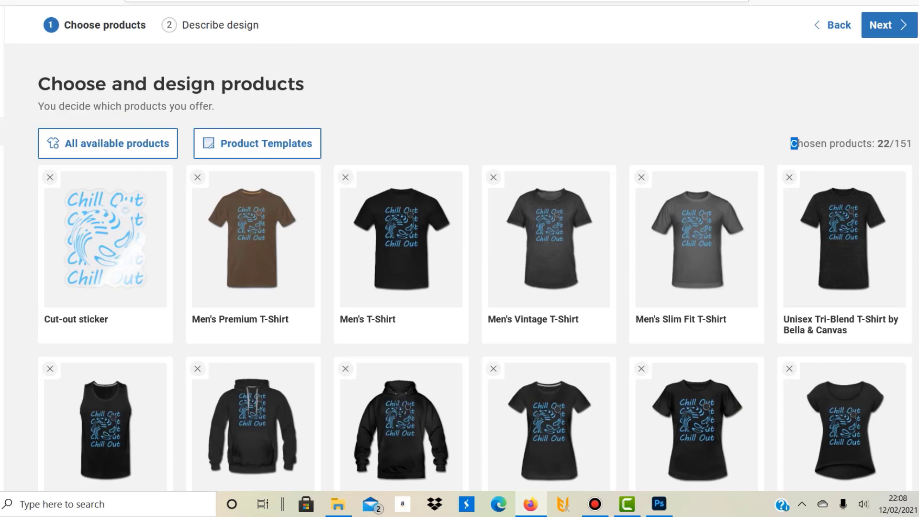
drag(791, 143, 906, 144)
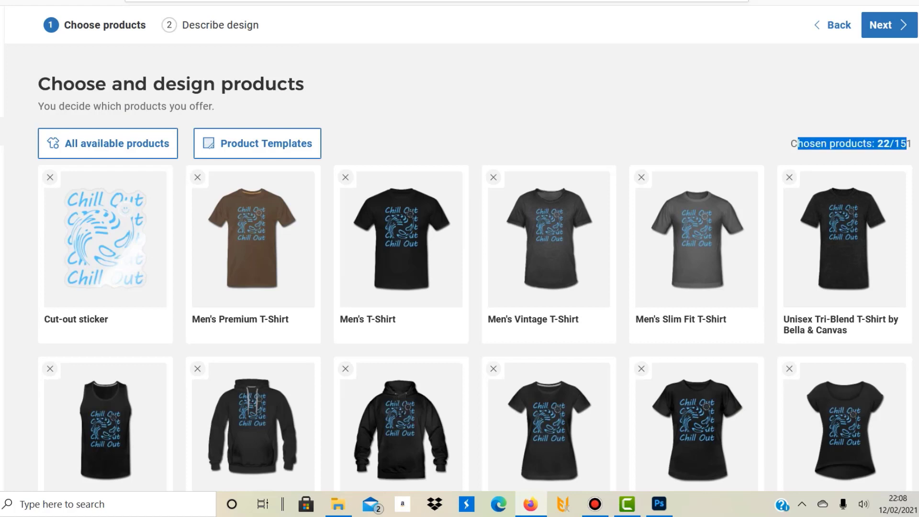
drag(907, 143, 900, 143)
scroll(253, 239, down, 8)
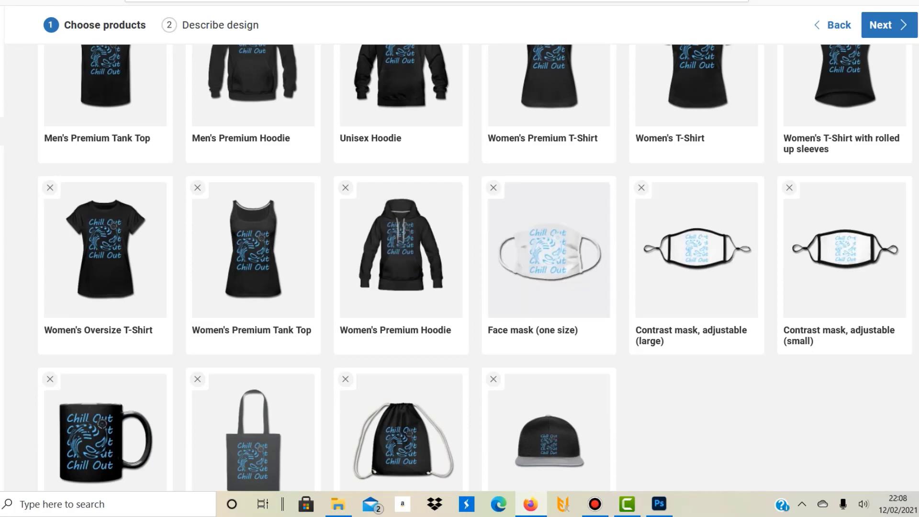
scroll(401, 239, up, 8)
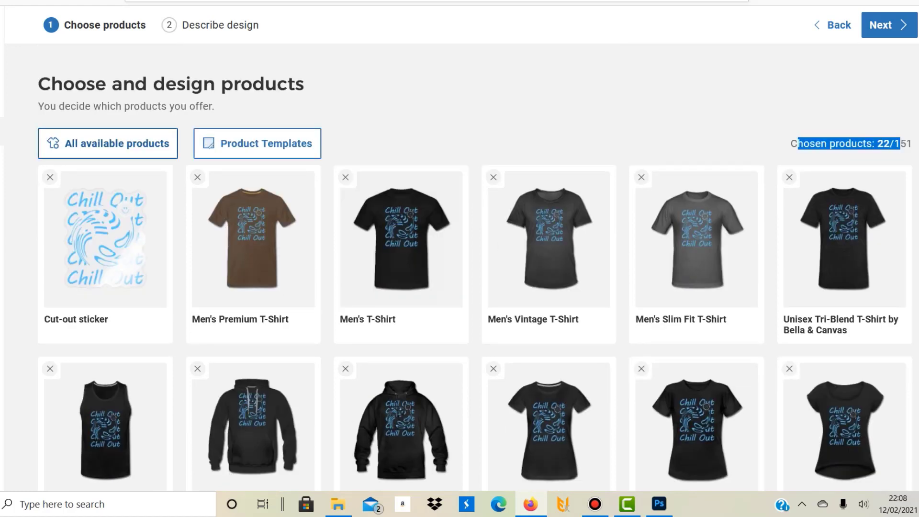
- Open all available products and add the Men's Organic T-Shirt and Men's Breathable T-Shirt to the selection
click(71, 143)
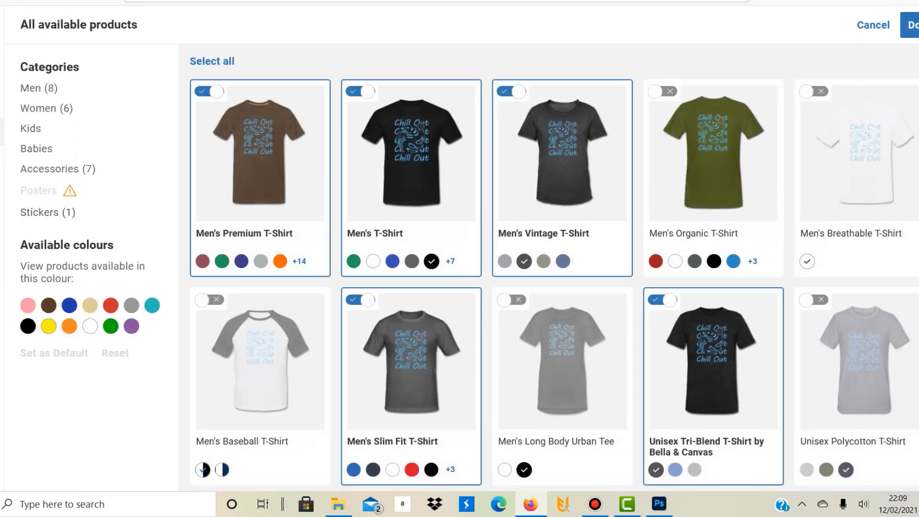
click(662, 91)
click(662, 92)
click(662, 91)
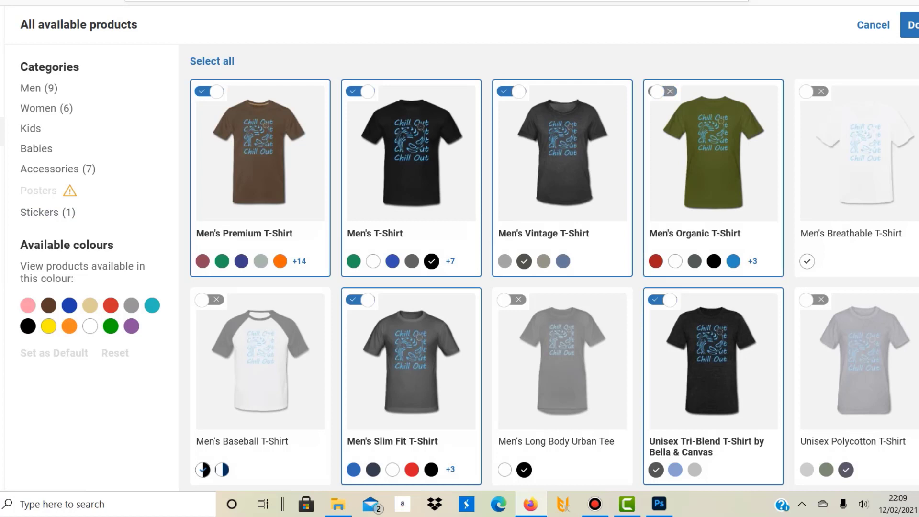
click(813, 92)
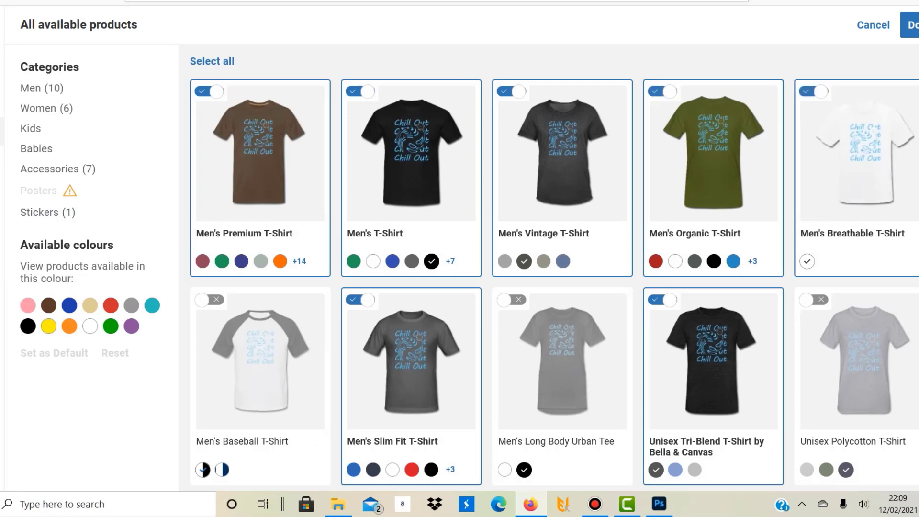
click(813, 91)
click(814, 91)
- Add the Men's Long Body Urban Tee, keeping the Slim Fit and Unisex Tri-Blend T-Shirts selected and the Men's Baseball T-Shirt excluded
scroll(555, 268, down, 3)
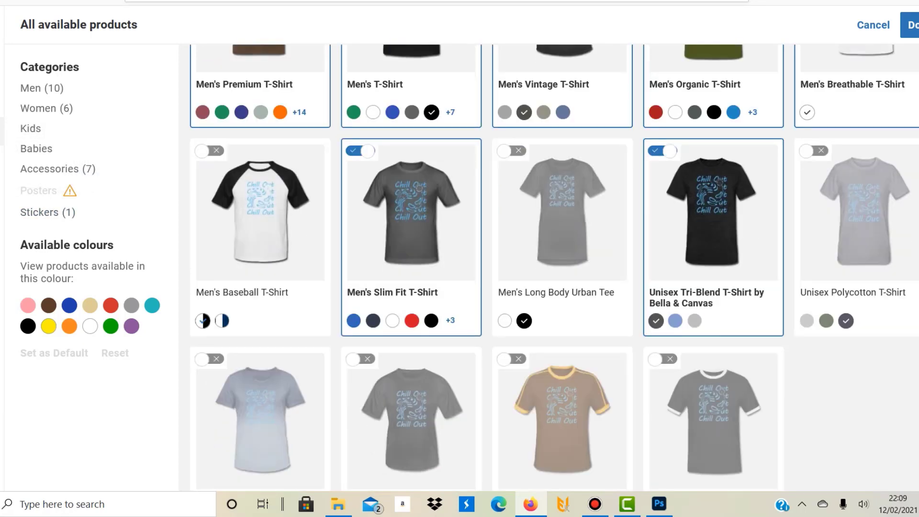
click(209, 151)
click(209, 151)
click(360, 150)
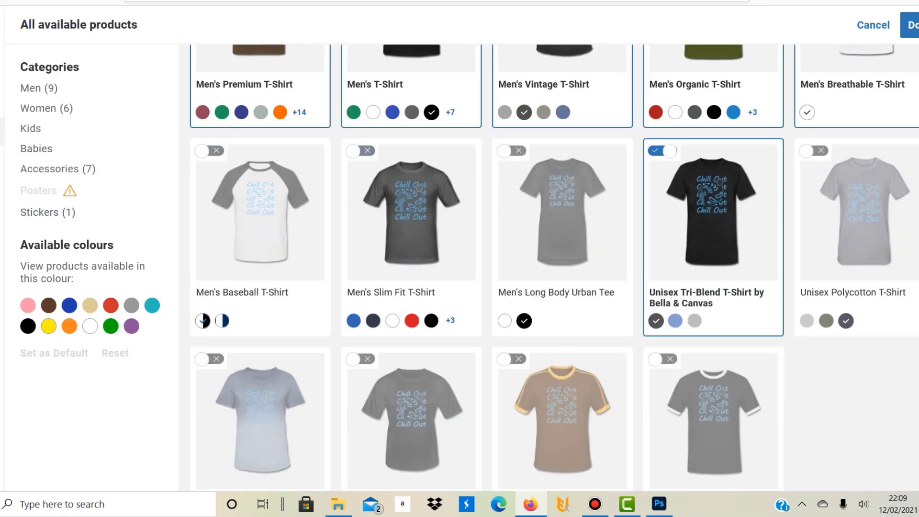
click(360, 150)
click(511, 151)
click(662, 151)
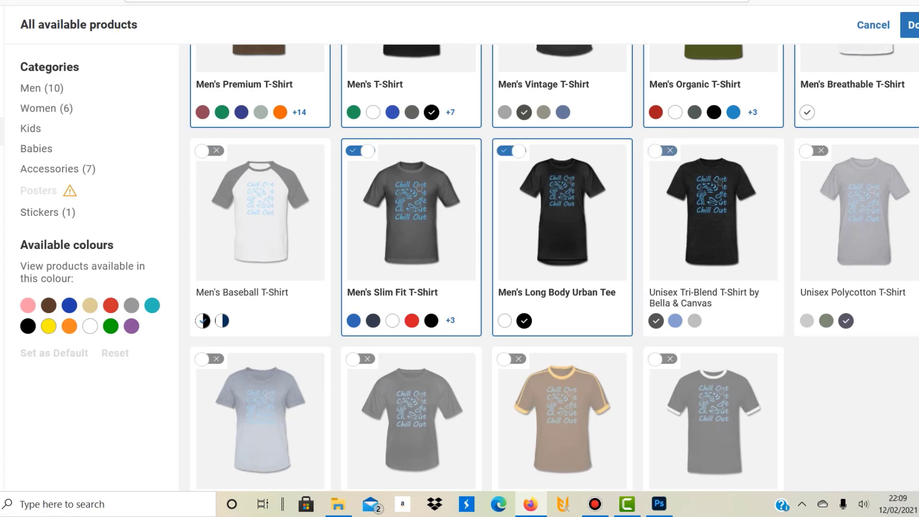
click(663, 151)
click(813, 150)
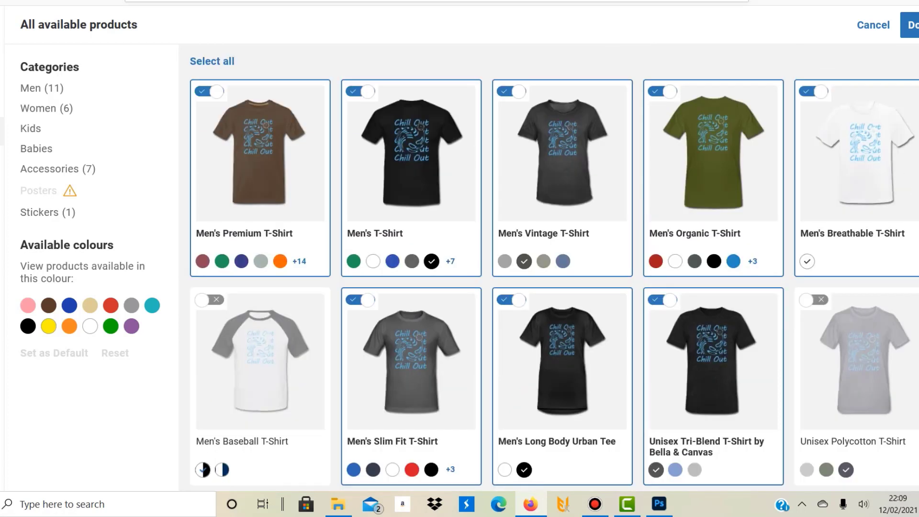
- Try several colours on the Men's Premium T-Shirt, including orange, and set it to heather burgundy
click(241, 261)
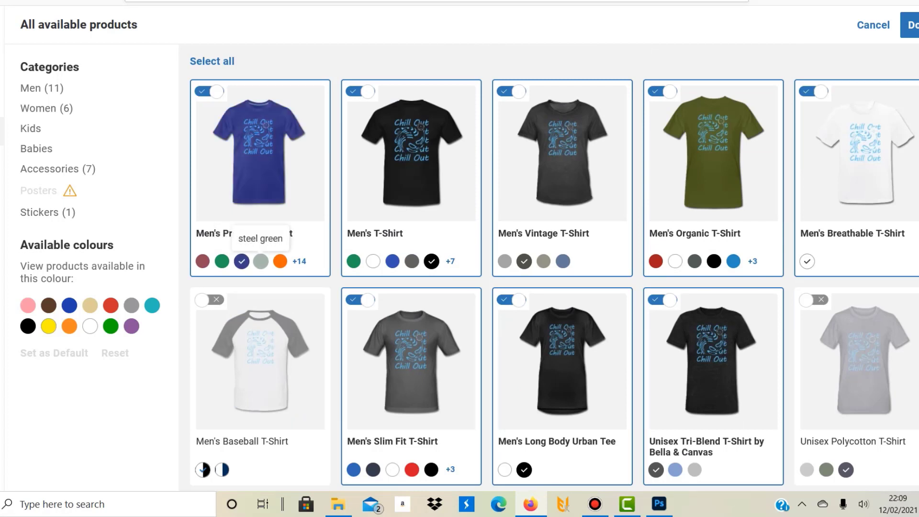
click(261, 260)
click(241, 261)
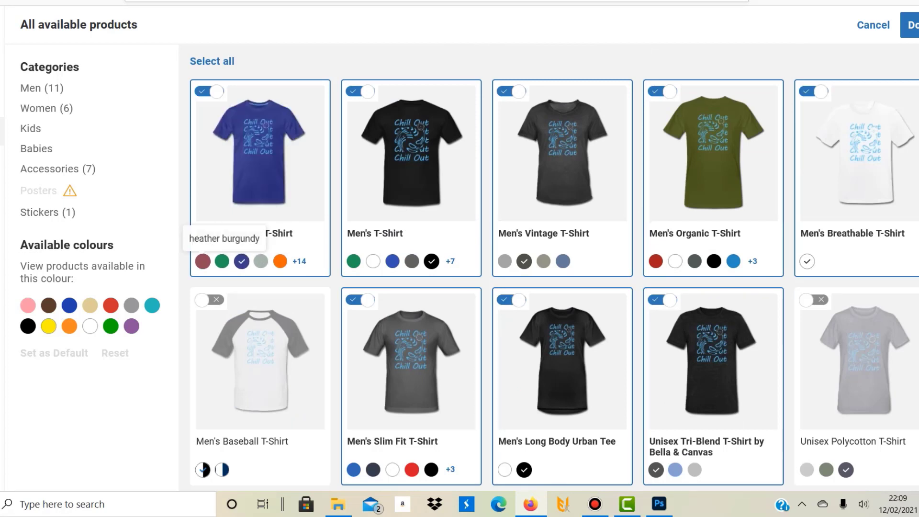
click(202, 261)
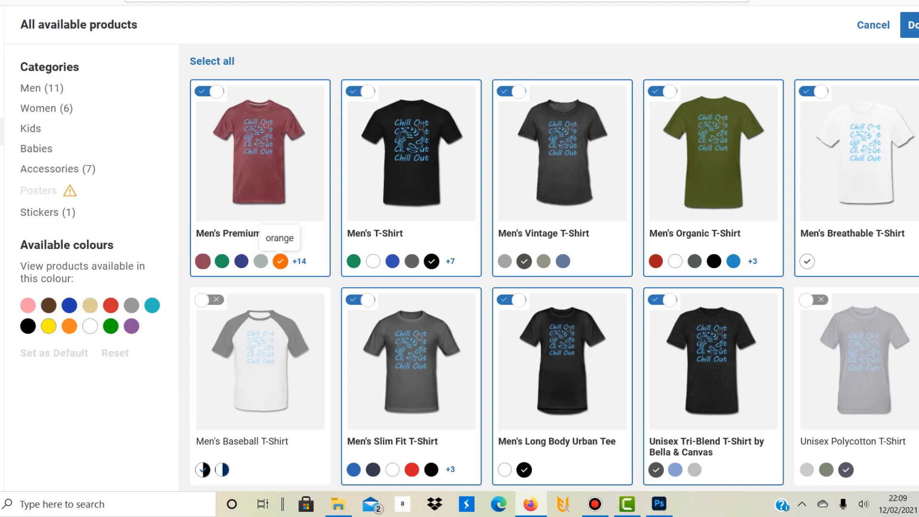
click(280, 261)
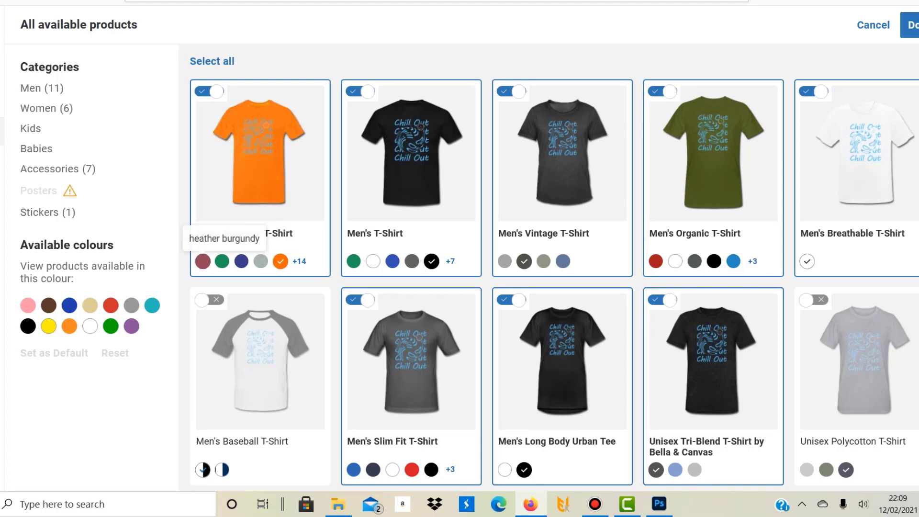
click(202, 261)
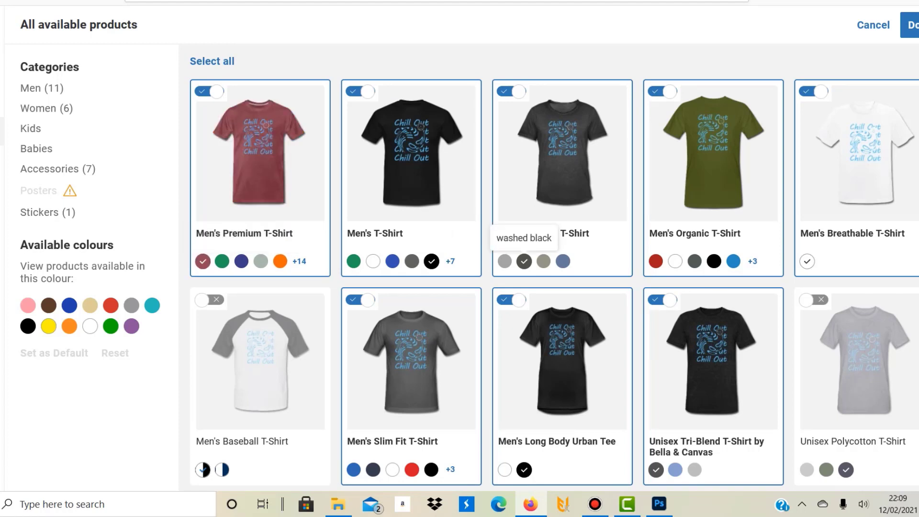
- Set the Men's Vintage T-Shirt to light grey, and preview the Men's T-Shirt in white before returning it to black
click(543, 260)
click(563, 261)
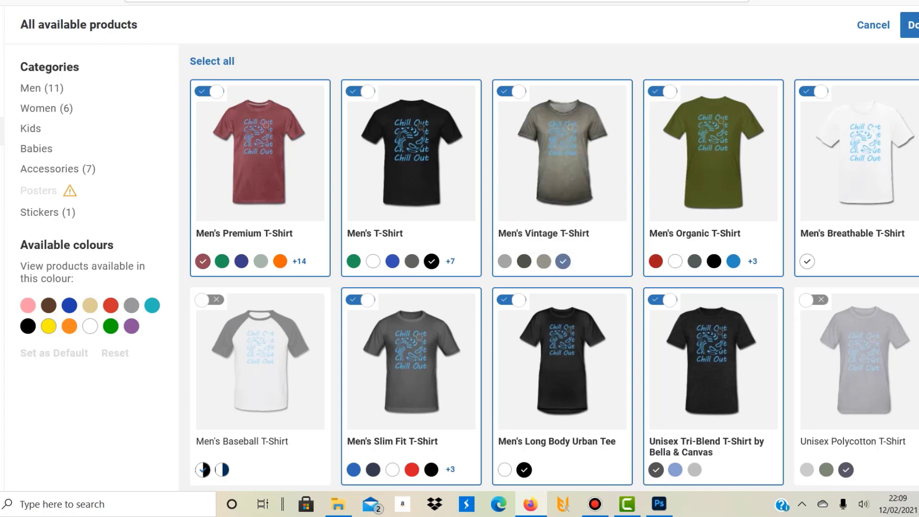
click(504, 261)
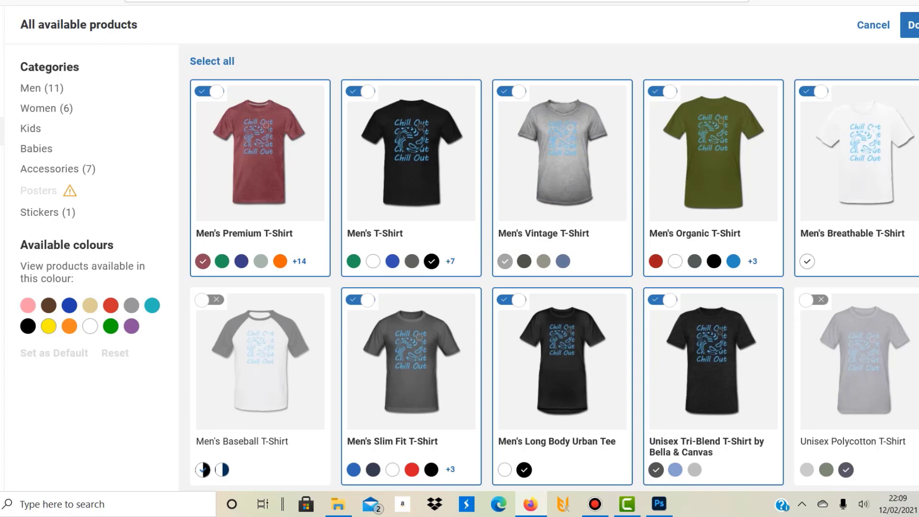
click(373, 261)
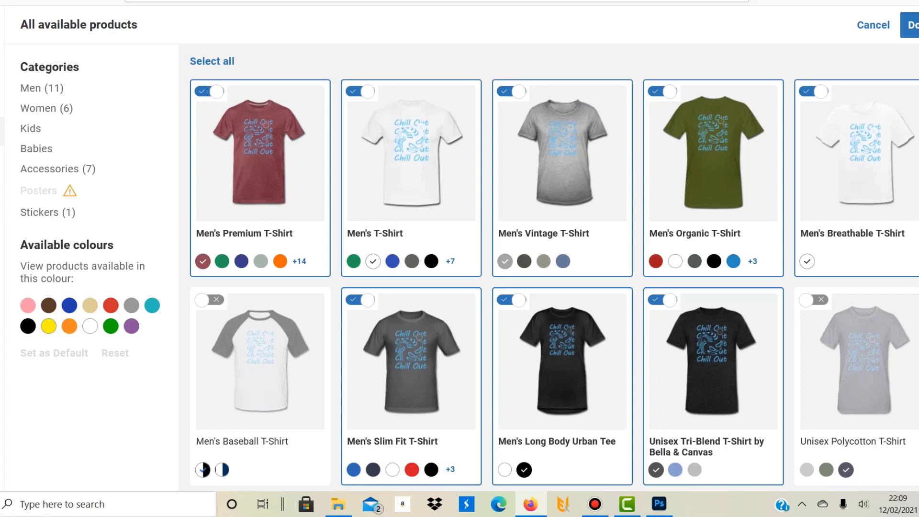
click(431, 261)
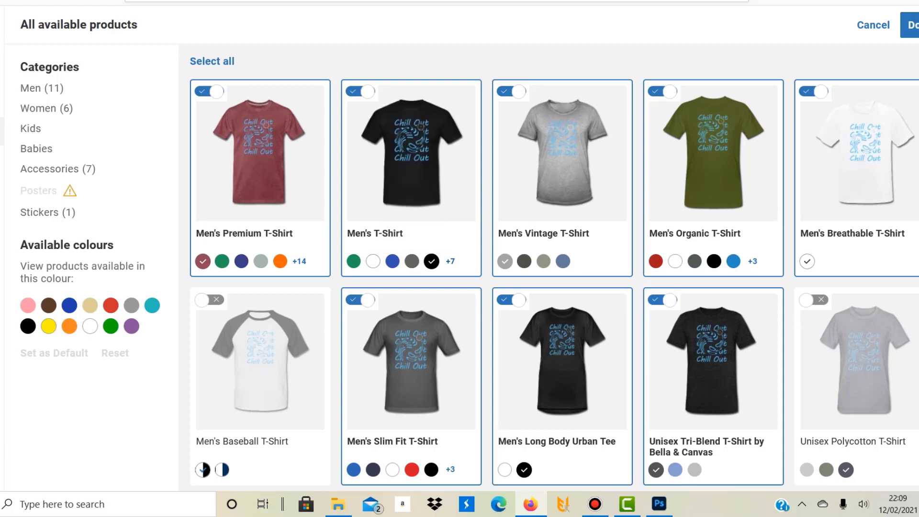
- Set the Men's Vintage T-Shirt to dark grey and the Men's Organic T-Shirt to black, and close the product selection
click(524, 260)
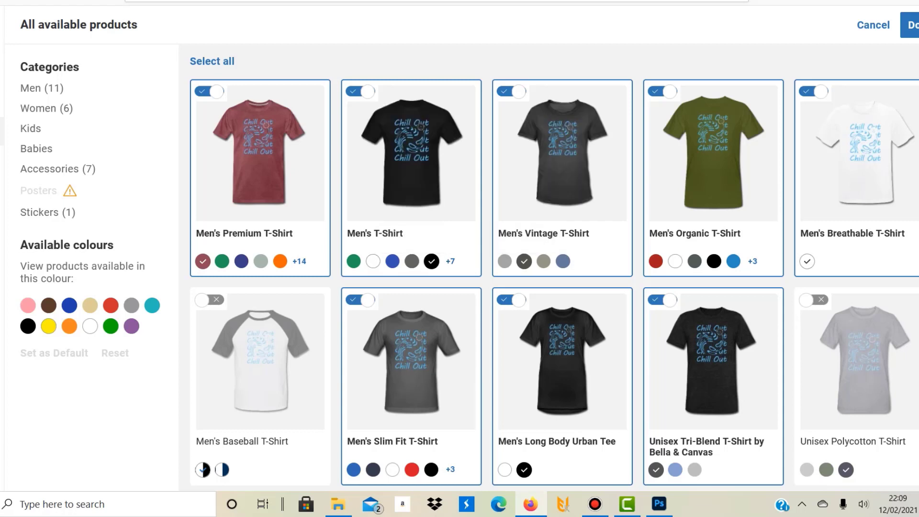
click(714, 261)
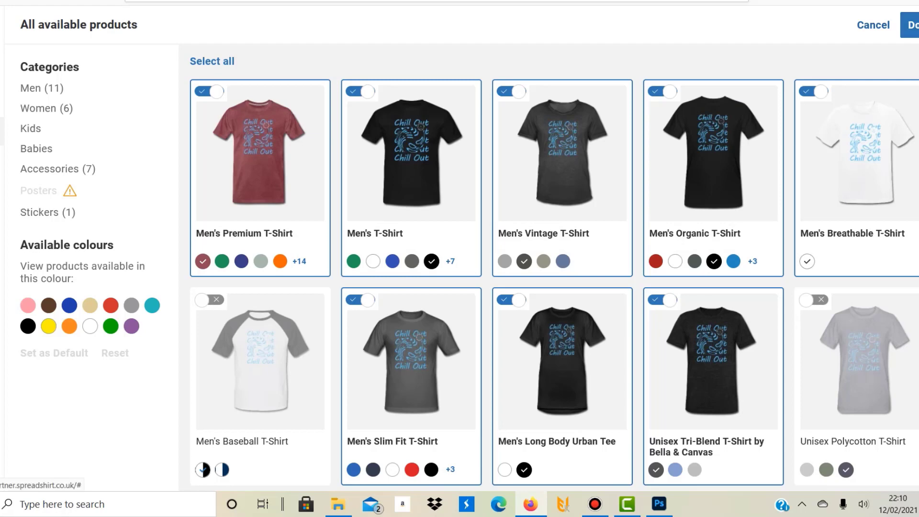
click(909, 25)
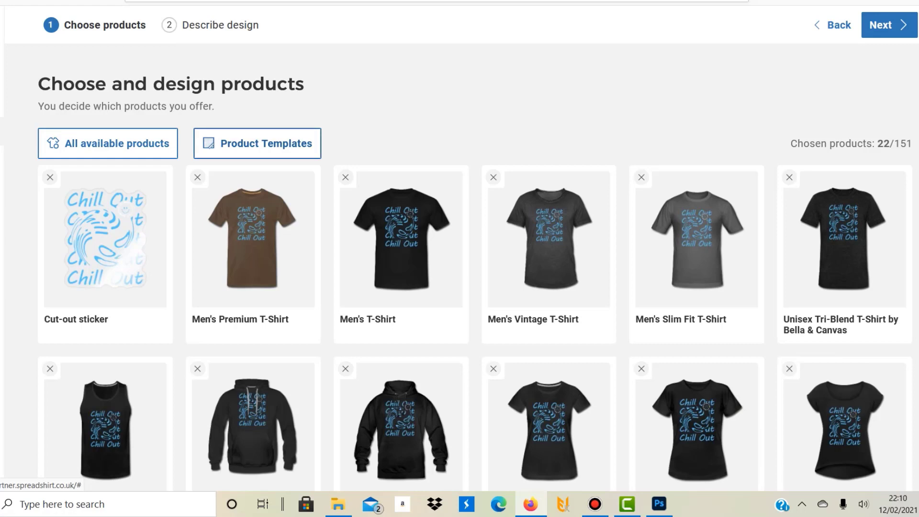
- Review the chosen products and compare them with the selection in the list of all available products
mouse_move(549, 239)
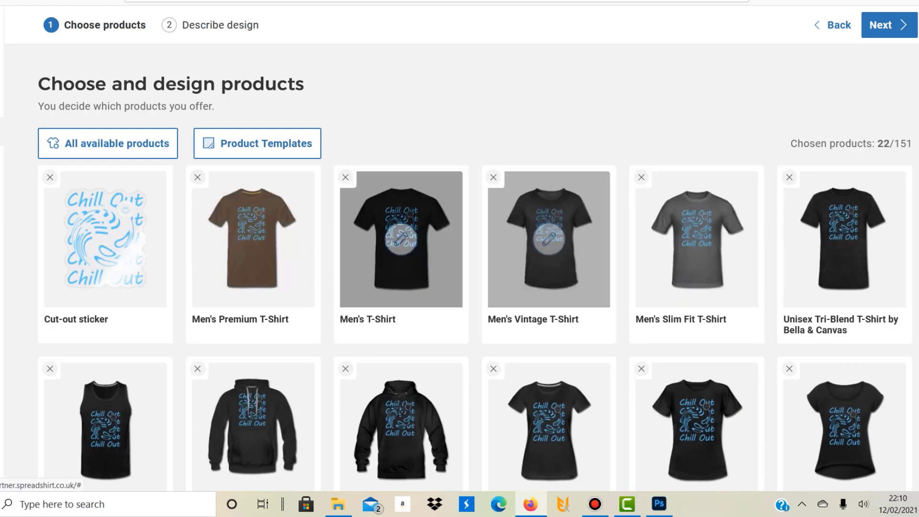
scroll(401, 239, down, 3)
scroll(400, 239, up, 3)
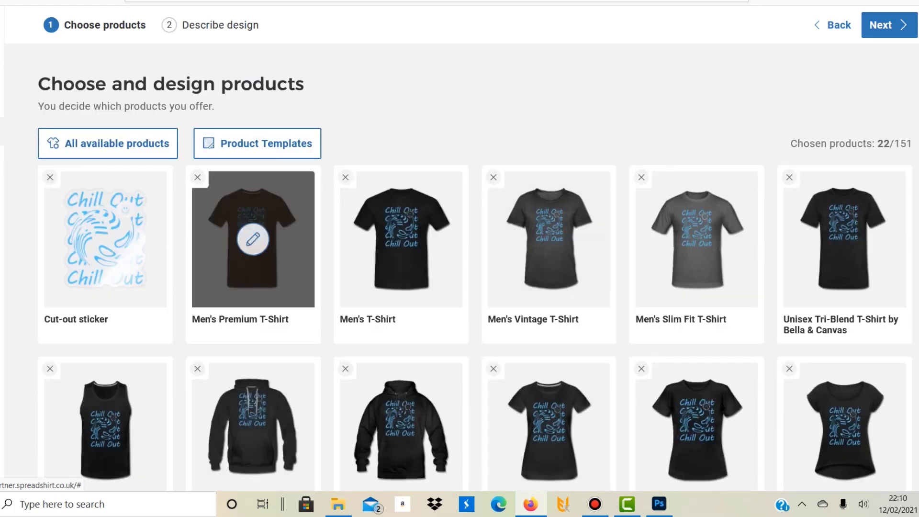
scroll(401, 239, down, 10)
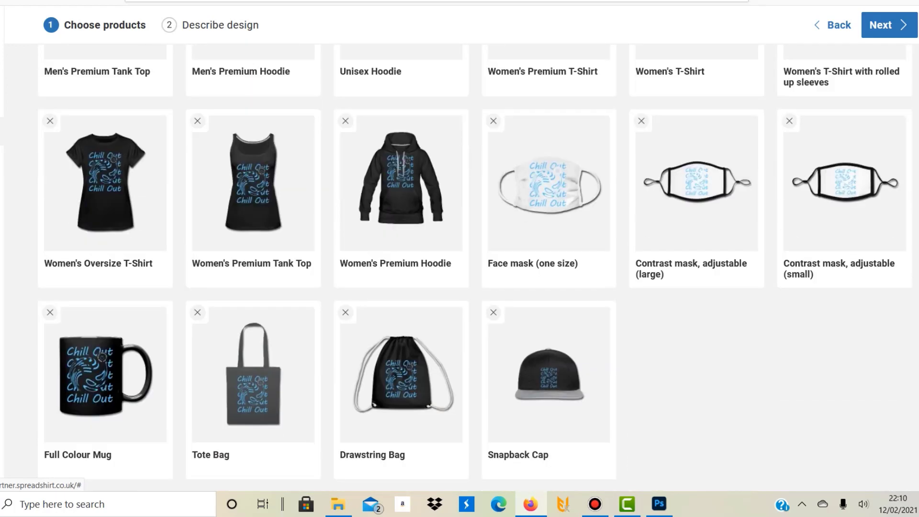
scroll(400, 239, up, 10)
click(117, 143)
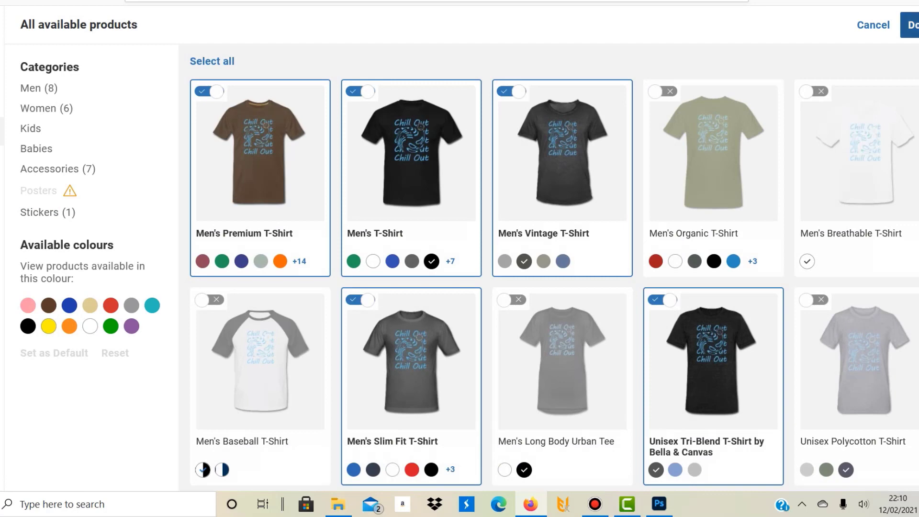
click(911, 25)
scroll(460, 268, down, 5)
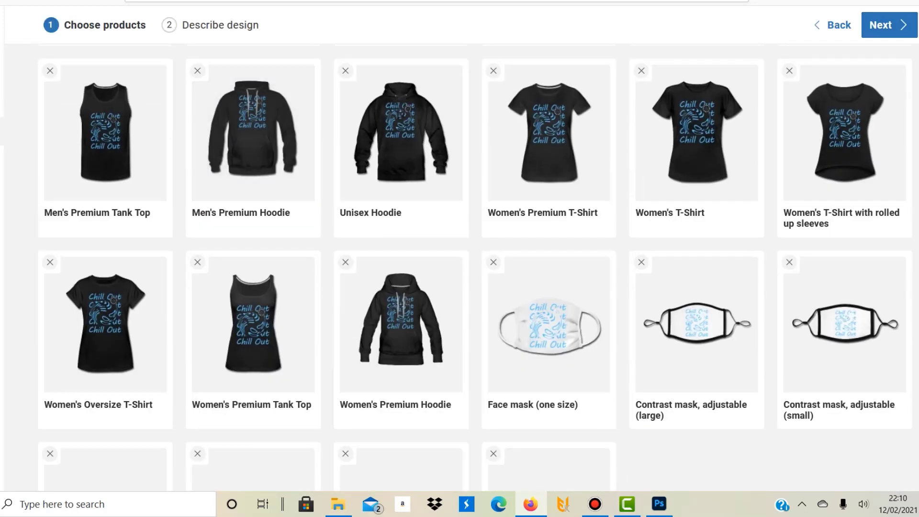
scroll(460, 268, down, 3)
scroll(253, 373, up, 8)
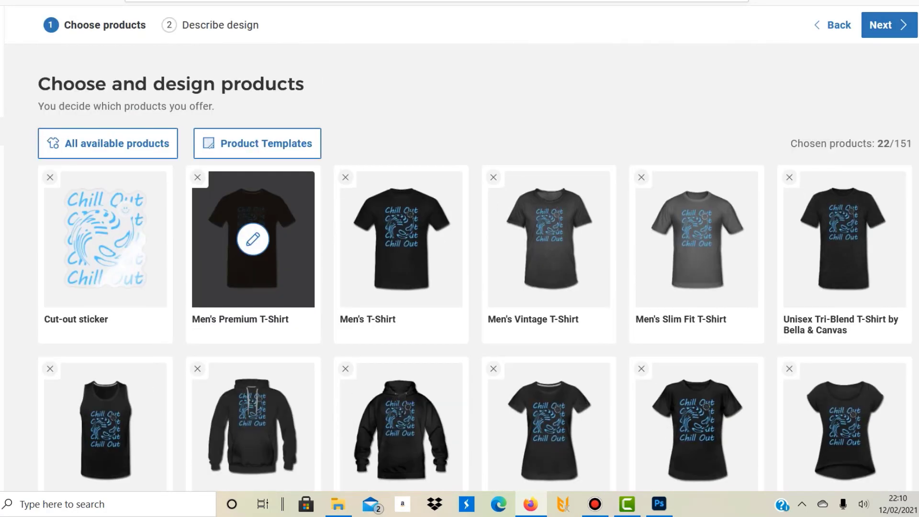
- Look through the product templates and apply the own template Hell vergroessert to the design
click(291, 144)
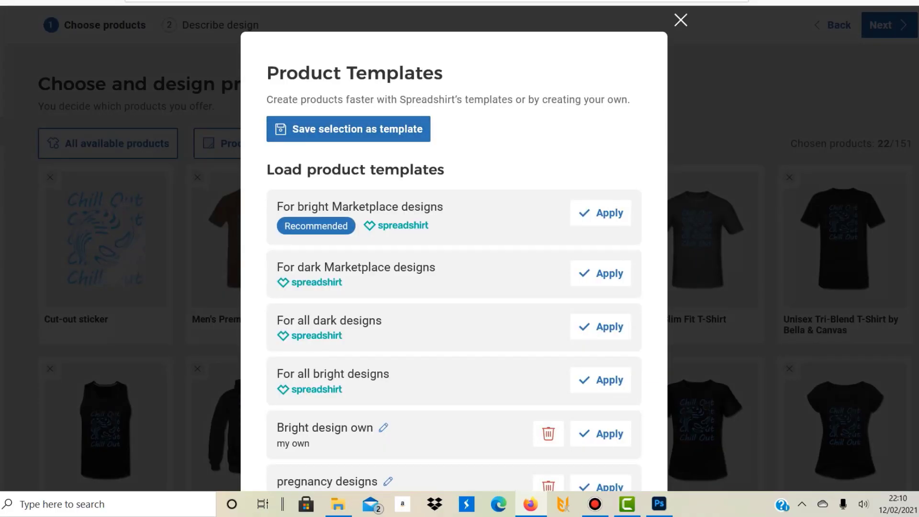
scroll(454, 258, down, 9)
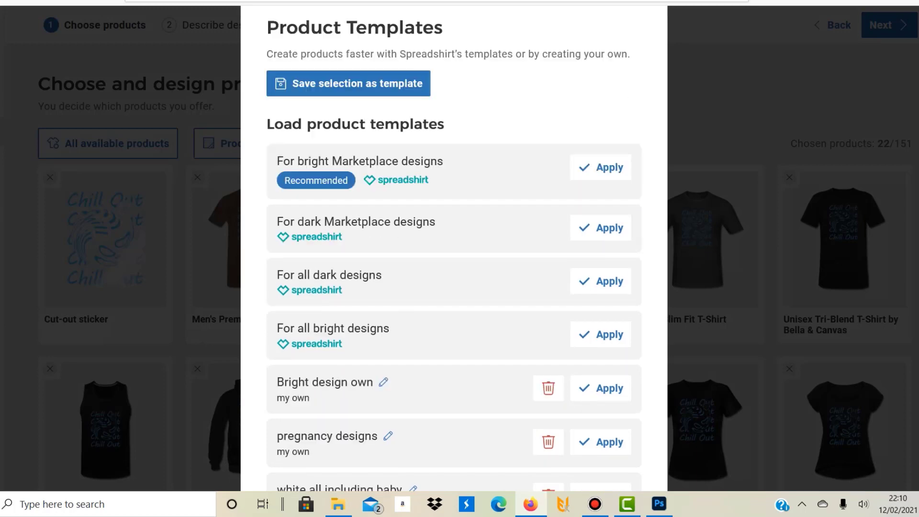
scroll(454, 258, up, 9)
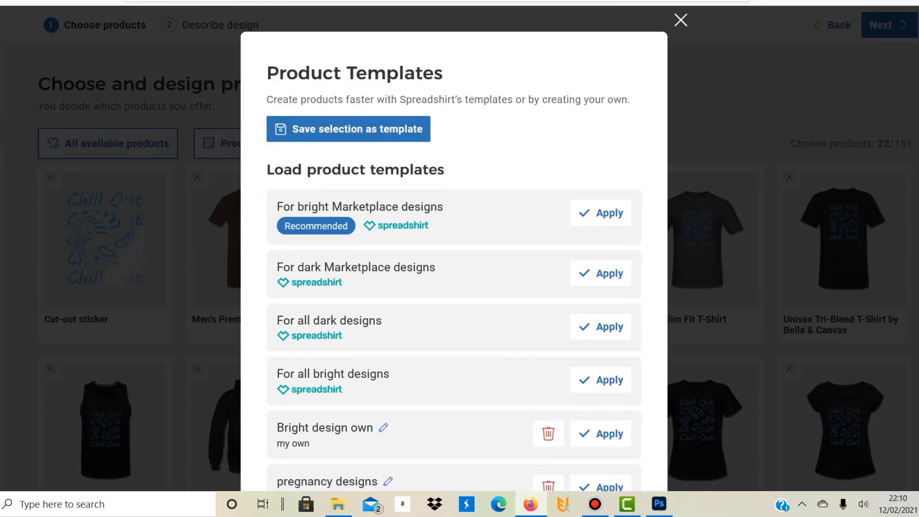
scroll(454, 258, down, 9)
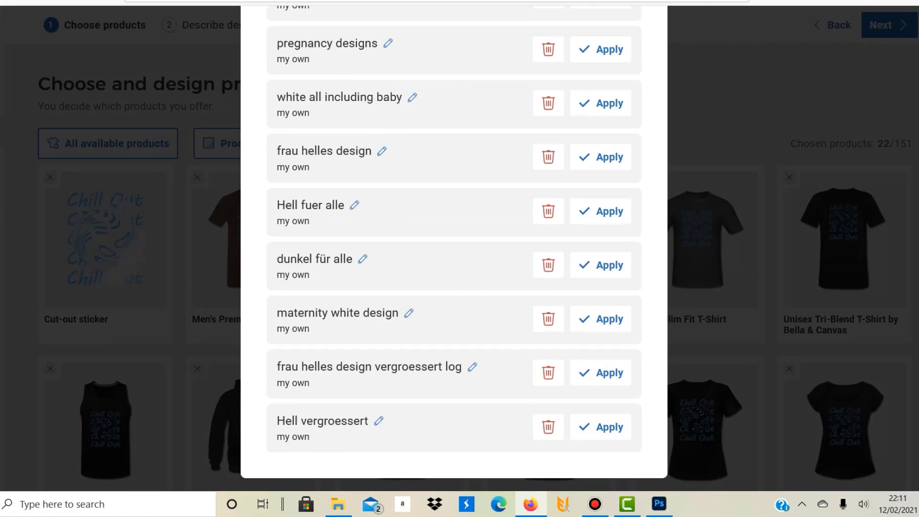
click(600, 426)
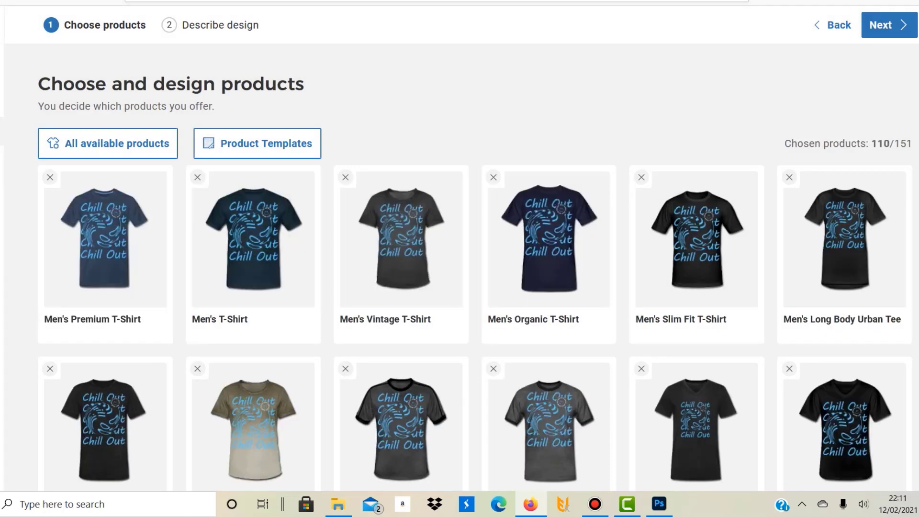
- Reduce the design size on the Men's Premium T-Shirt to 90% and apply the adjustment
scroll(459, 258, down, 9)
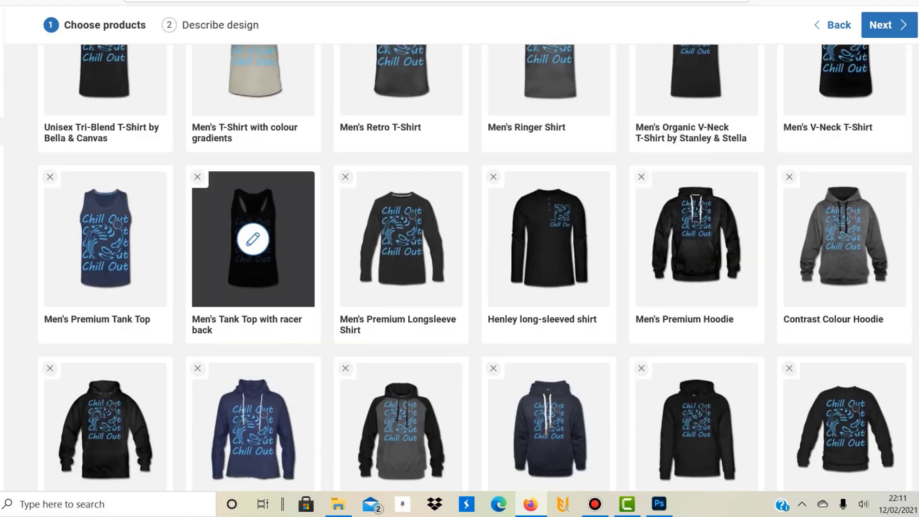
scroll(253, 175, up, 9)
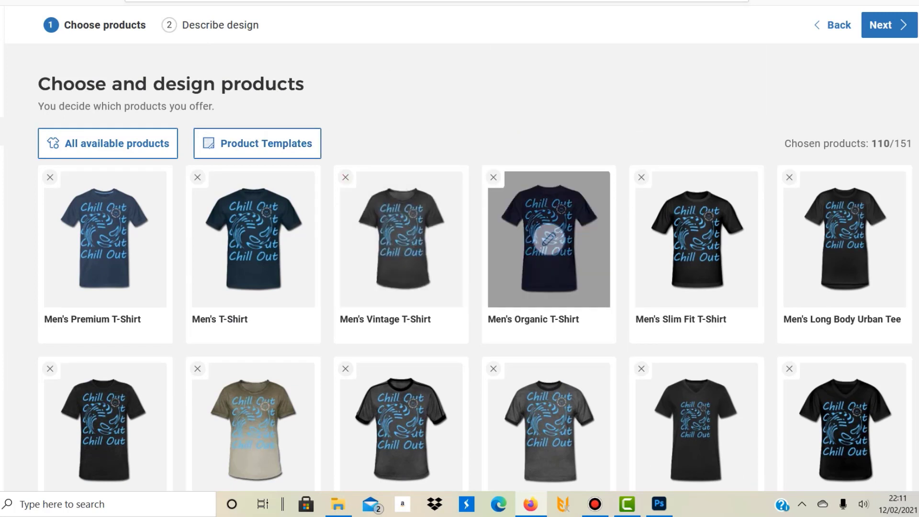
mouse_move(401, 239)
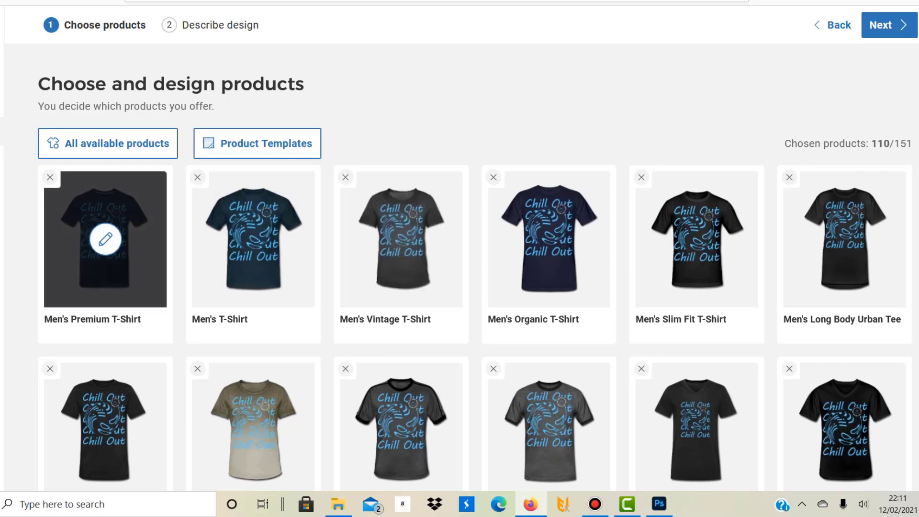
click(105, 239)
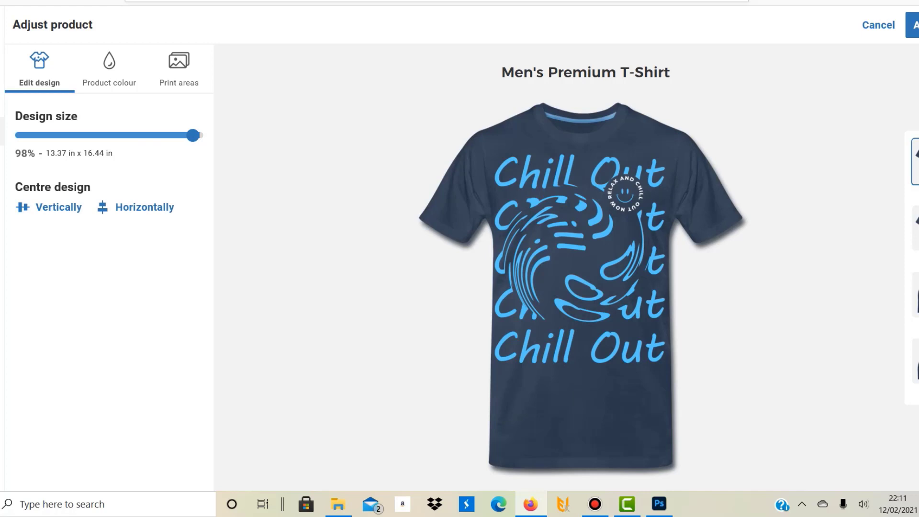
mouse_move(193, 136)
mouse_down()
mouse_move(15, 135)
mouse_move(197, 136)
mouse_move(180, 135)
mouse_up()
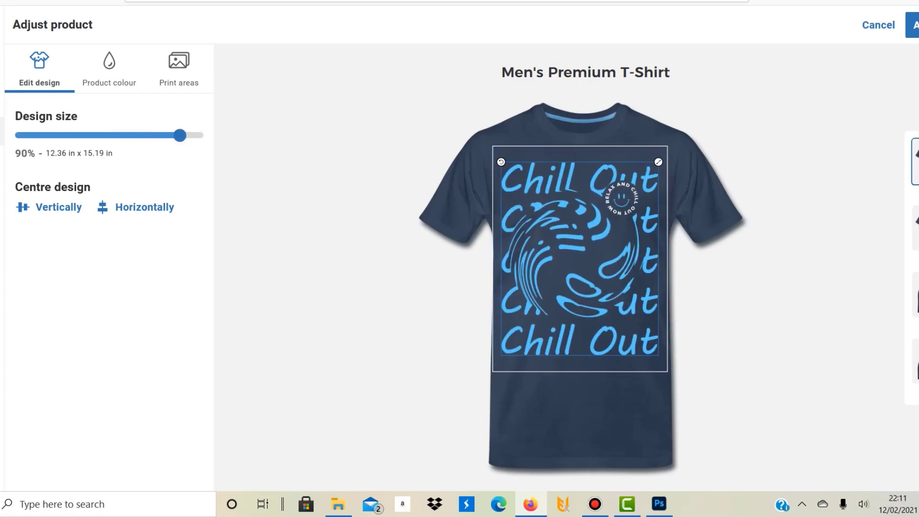
click(912, 25)
- Look through the men's and women's products to check how the enlarged design sits on each one
scroll(549, 239, down, 6)
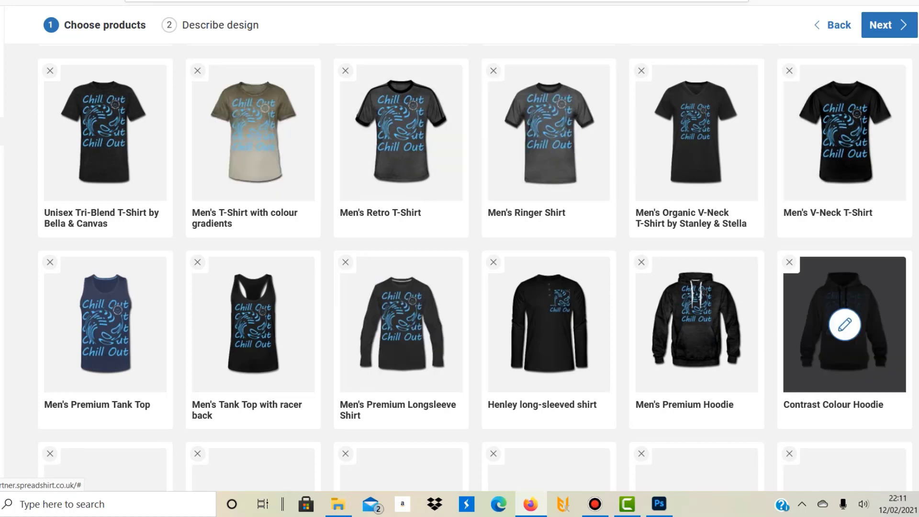
scroll(696, 311, down, 6)
scroll(253, 239, down, 6)
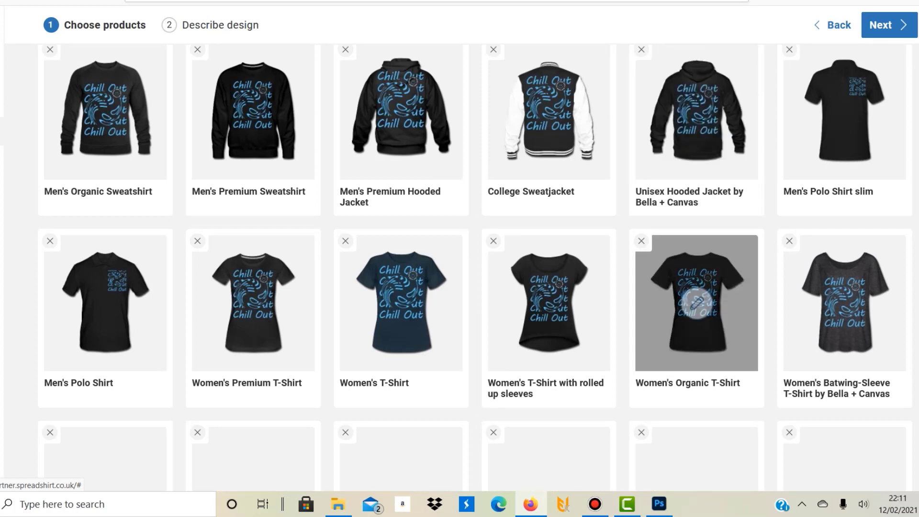
scroll(143, 239, down, 2)
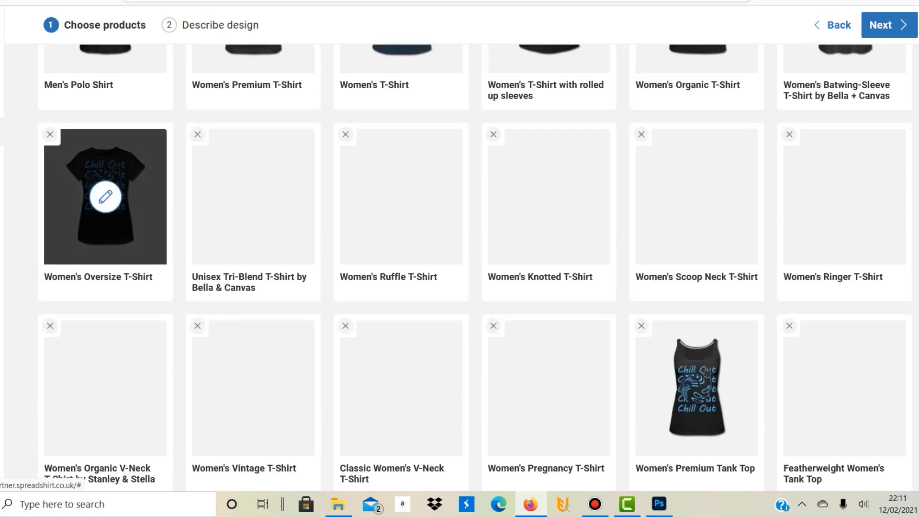
scroll(401, 207, up, 10)
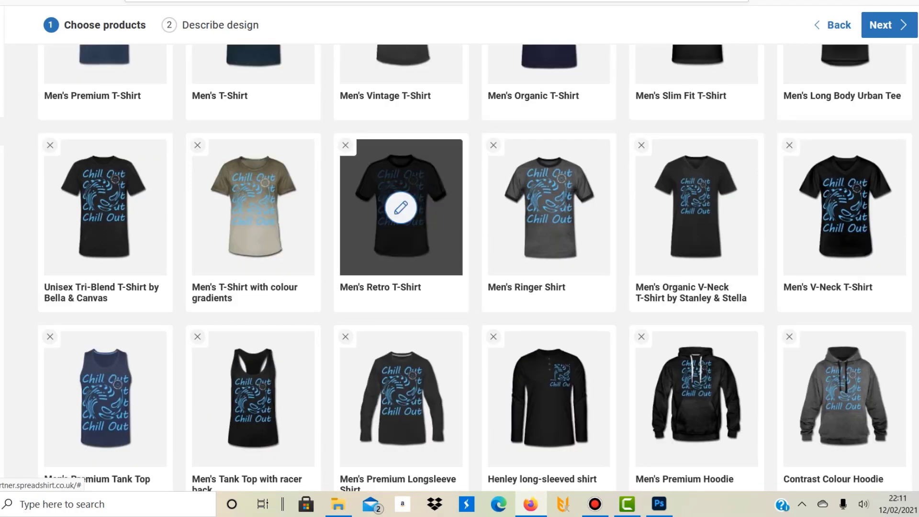
scroll(402, 207, up, 4)
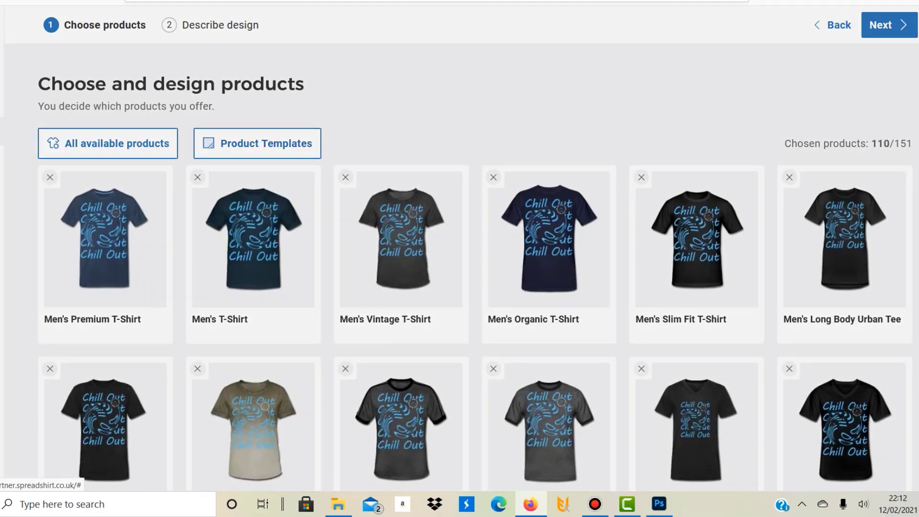
- Try the own template Hell fuer alle, and switch the products back to the Hell vergroessert template
click(257, 143)
scroll(454, 239, down, 9)
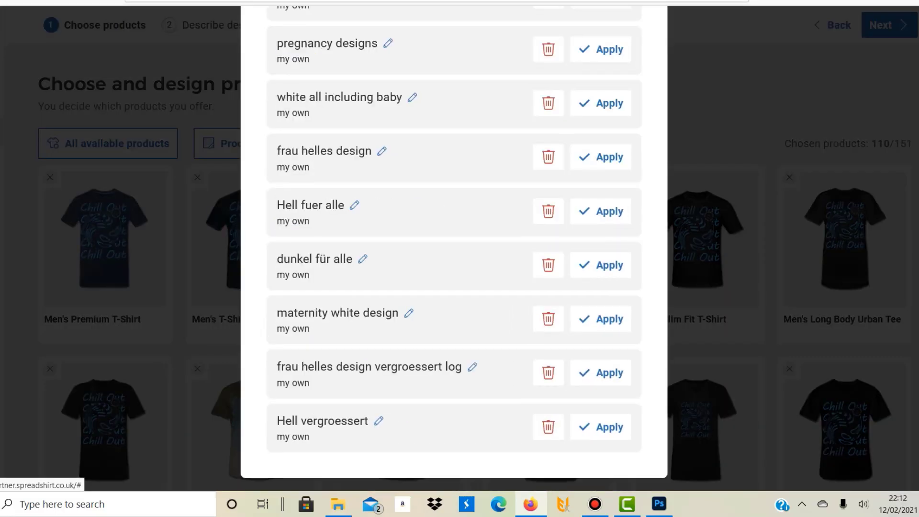
click(602, 211)
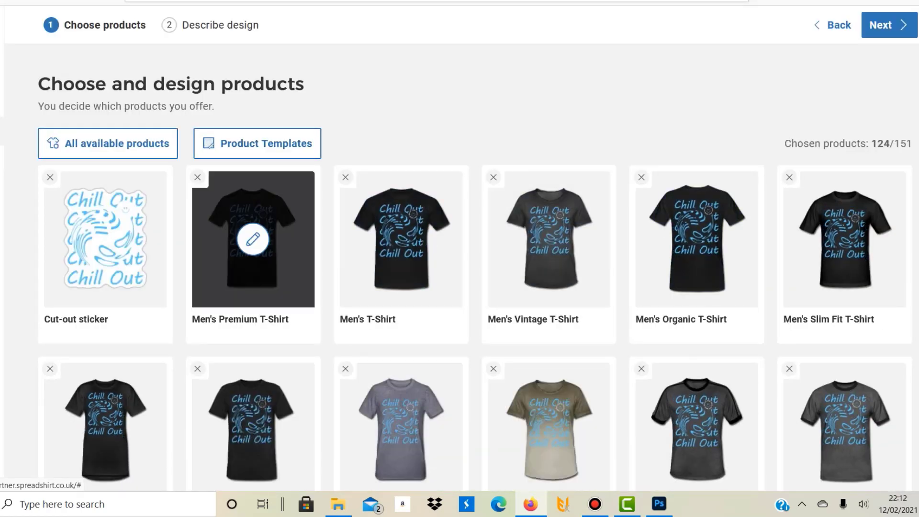
click(257, 143)
scroll(454, 249, down, 3)
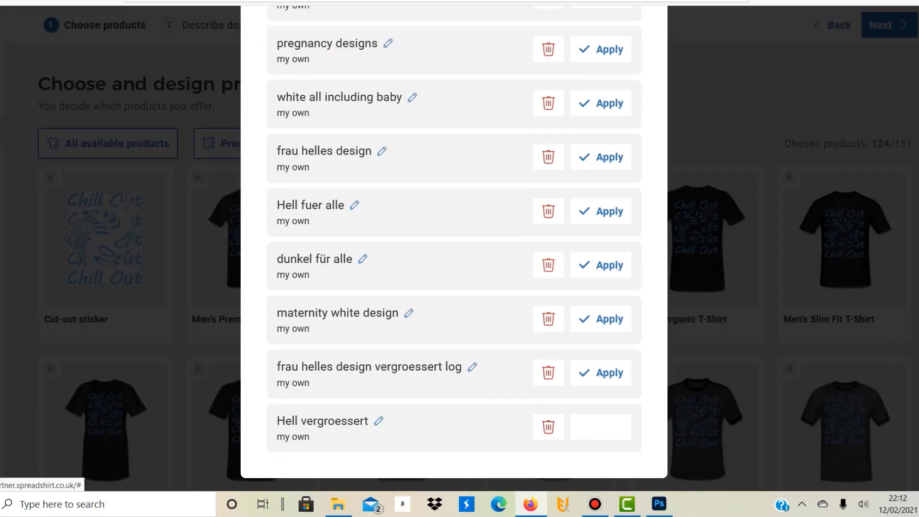
click(600, 427)
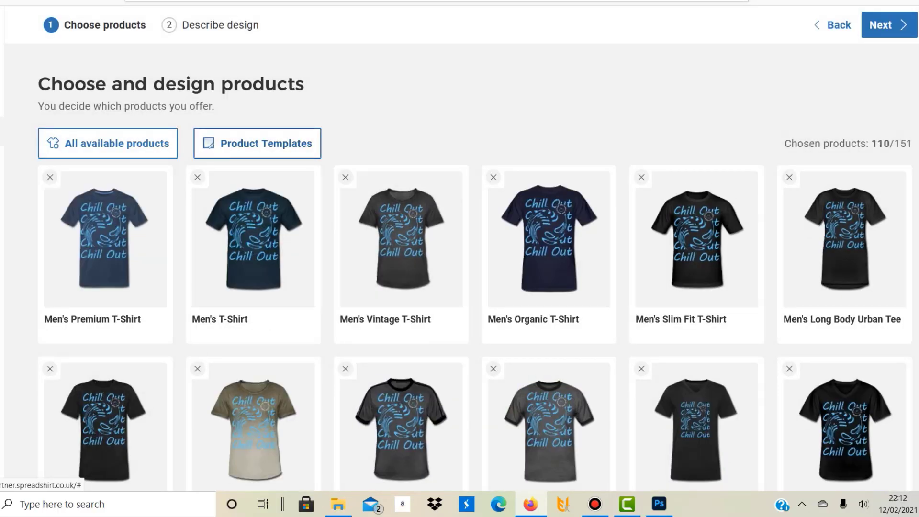
- Try the own template dunkel für alle on the design
click(257, 143)
scroll(453, 248, down, 3)
scroll(454, 249, down, 5)
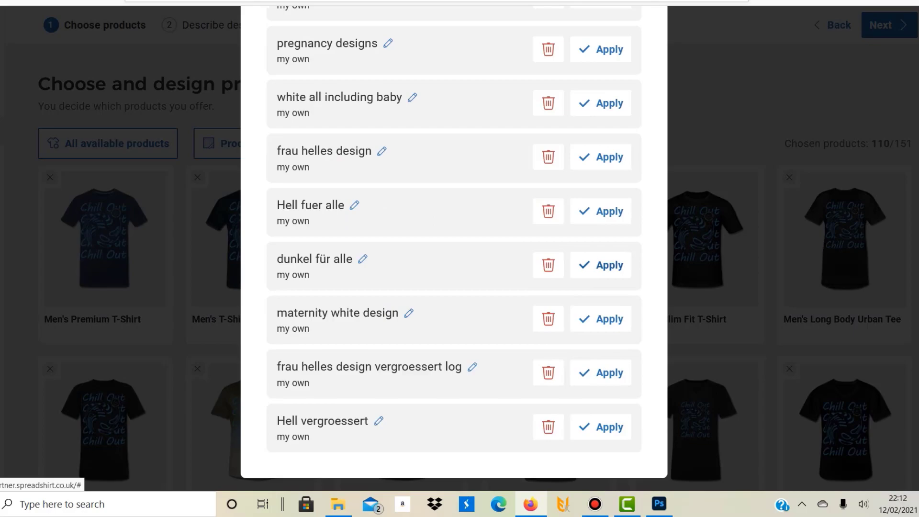
click(600, 264)
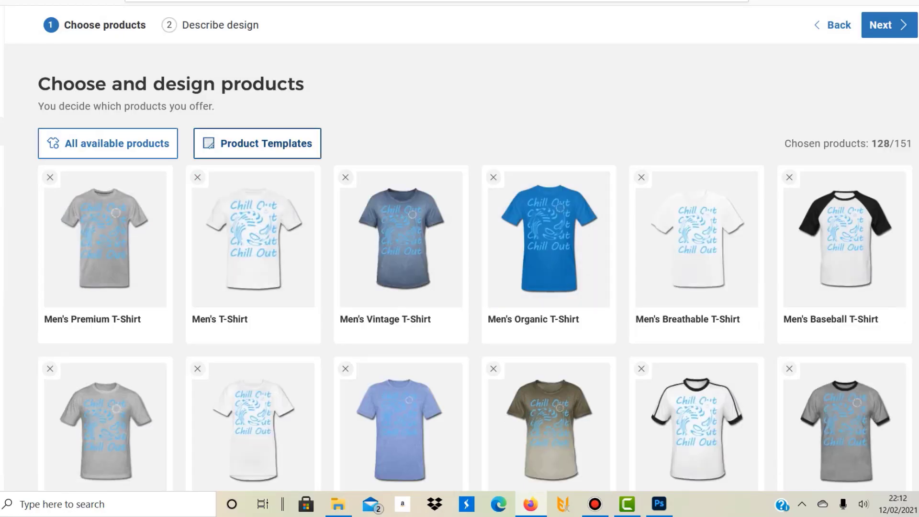
- Apply the own template Hell fuer alle again and check the design on the men's, women's and kids' products
click(257, 143)
scroll(454, 249, down, 10)
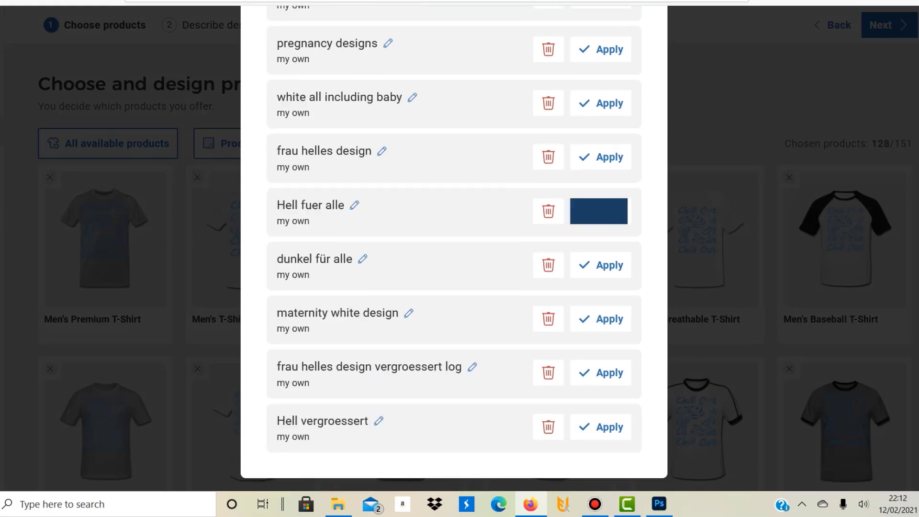
scroll(697, 191, down, 9)
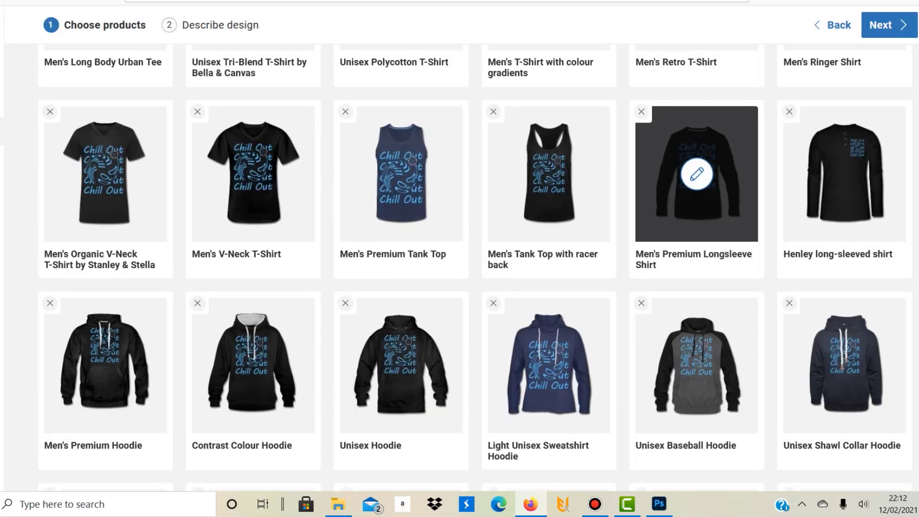
scroll(696, 174, down, 20)
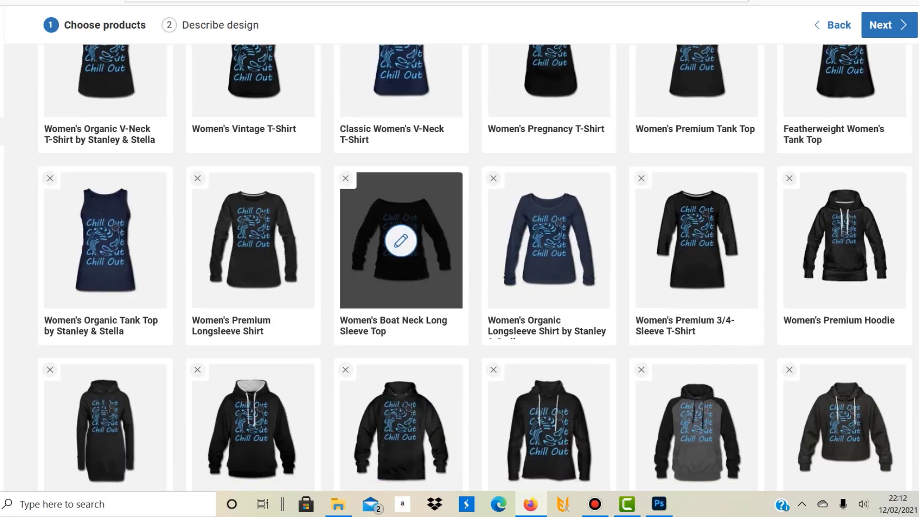
scroll(401, 240, down, 8)
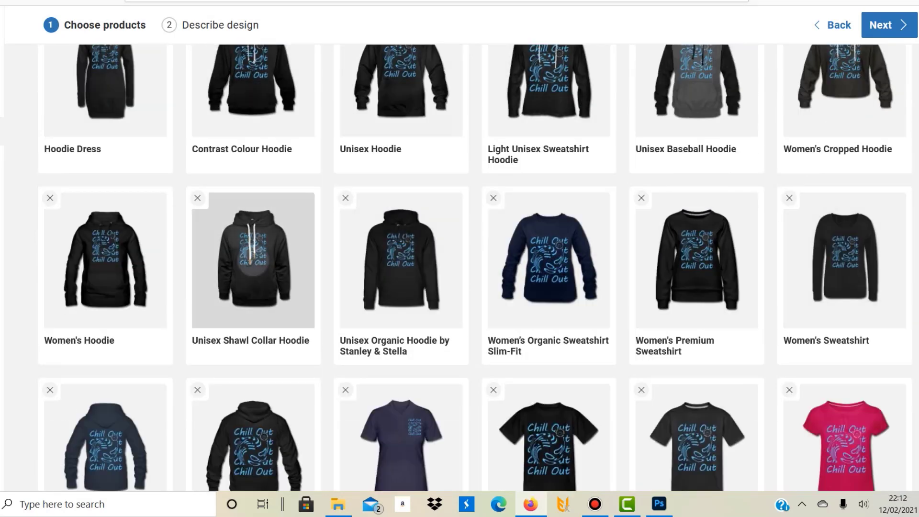
scroll(401, 228, down, 5)
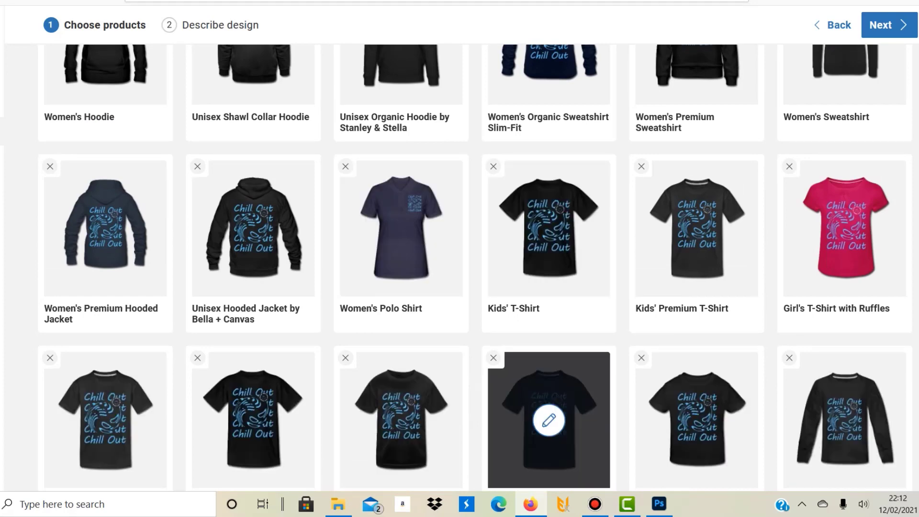
- Review the remaining chosen products, then accept the product selection and continue to describing the design
scroll(549, 383, down, 10)
scroll(549, 364, up, 20)
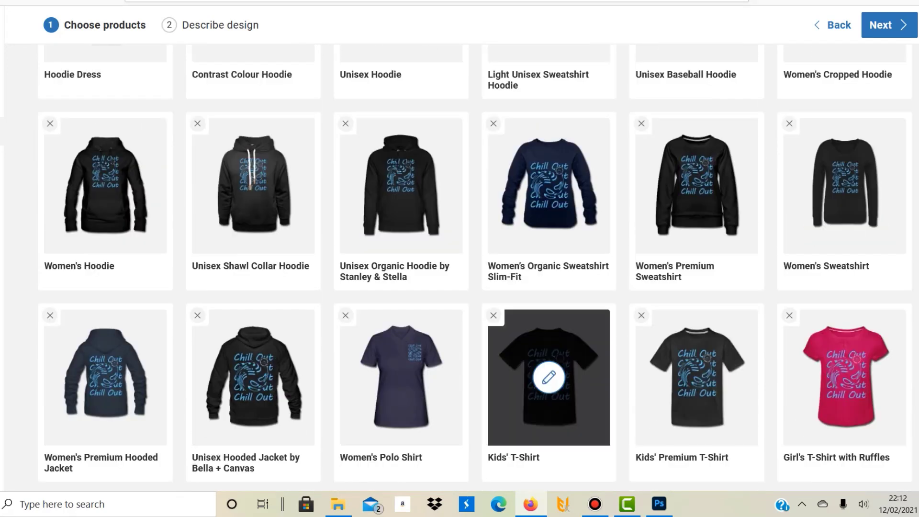
scroll(549, 363, up, 15)
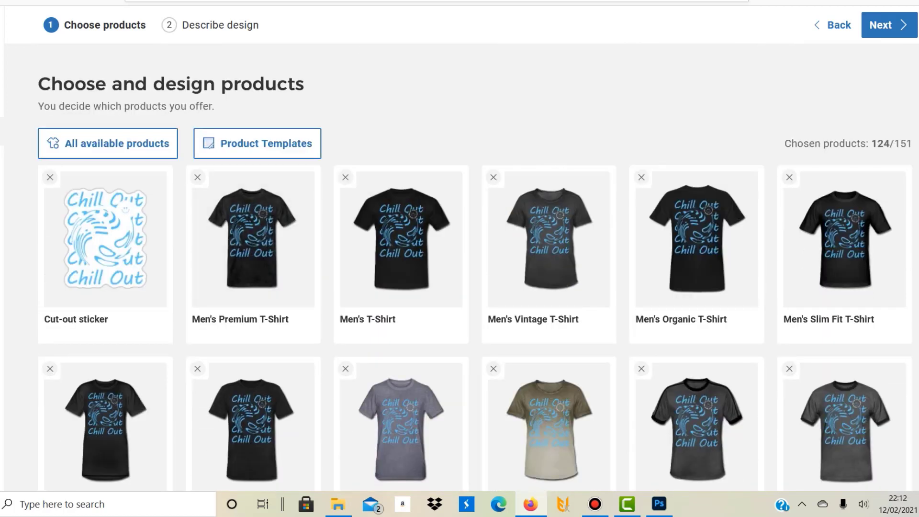
drag(791, 144, 900, 143)
click(885, 113)
click(890, 25)
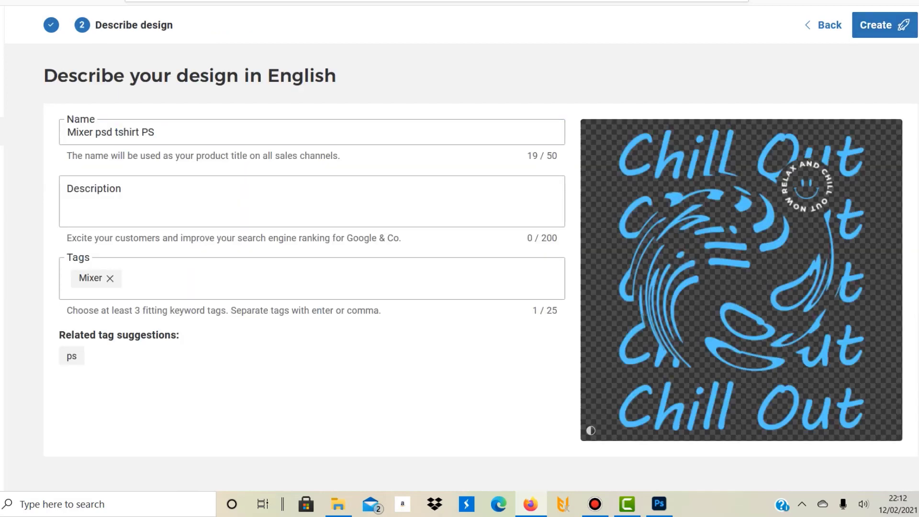
- Replace the design's name with "Relax and Chill Out"
drag(156, 133, 66, 132)
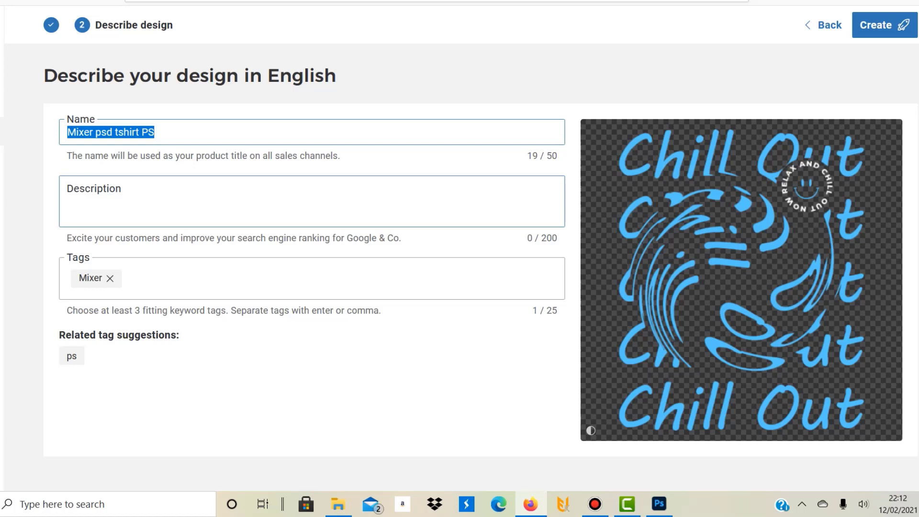
text(Chill Out)
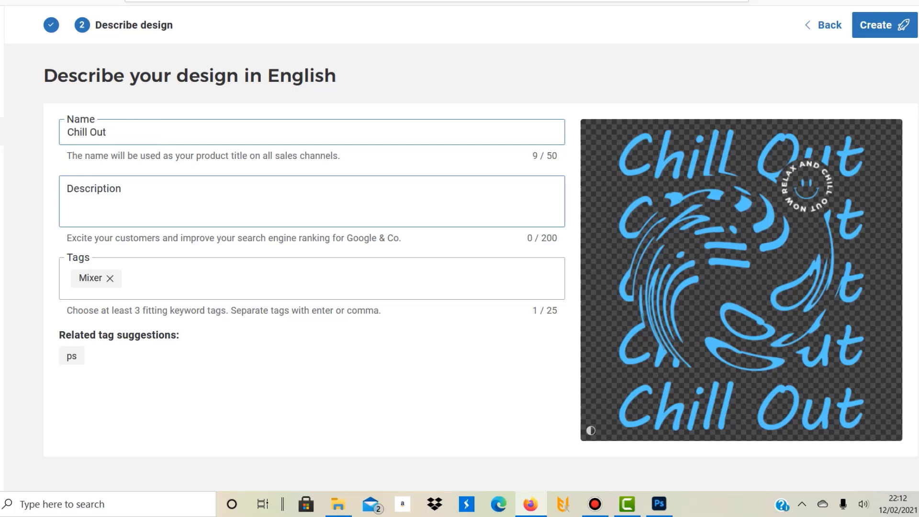
text( Relax)
key(BackSpace)
key(BackSpace)
key(BackSpace)
key(BackSpace)
key(BackSpace)
key(BackSpace)
key(BackSpace)
key(BackSpace)
key(BackSpace)
key(BackSpace)
key(BackSpace)
key(BackSpace)
key(BackSpace)
key(BackSpace)
key(BackSpace)
text(Relax and Chill Out)
- Enter the description "Add some fun to your wardrobe with this funny design that is perfect for everybody who wants to relax and stay in bed."
click(68, 193)
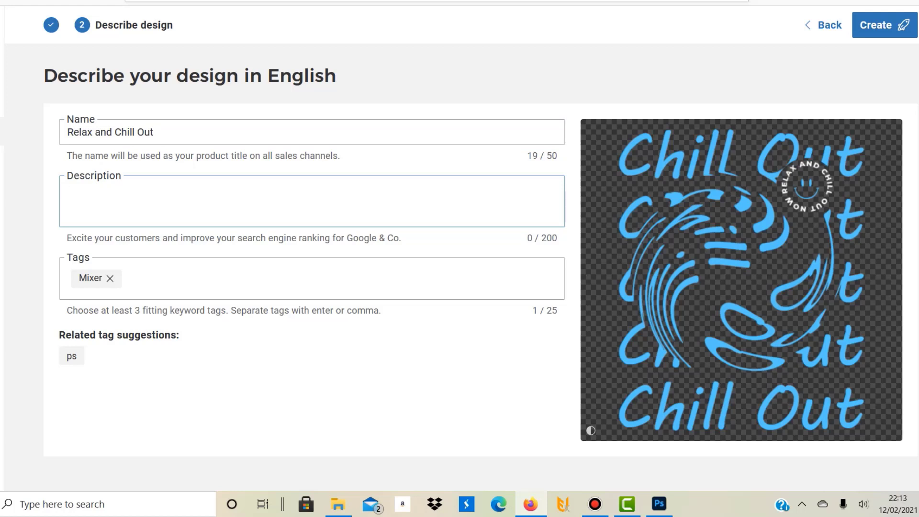
text(Add so)
text(me fun to you w)
key(BackSpace)
key(BackSpace)
key(BackSpace)
key(BackSpace)
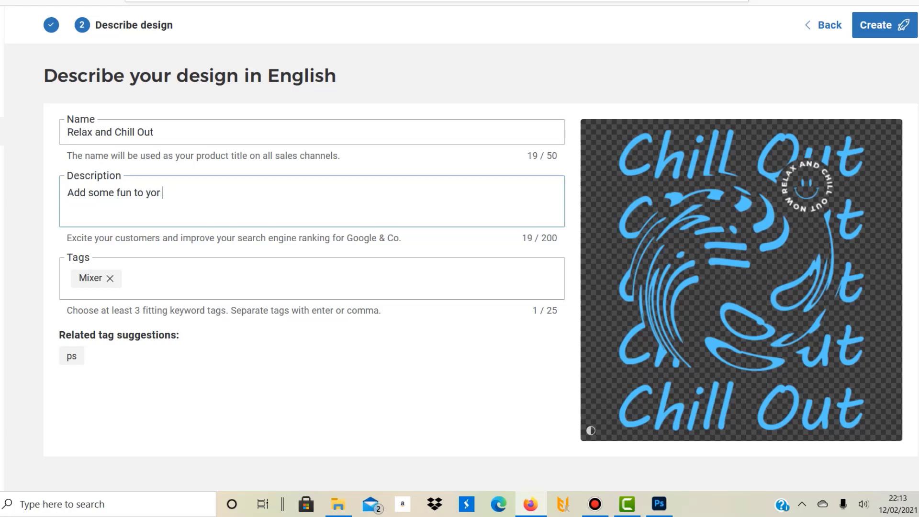
text(our wardrobe with th)
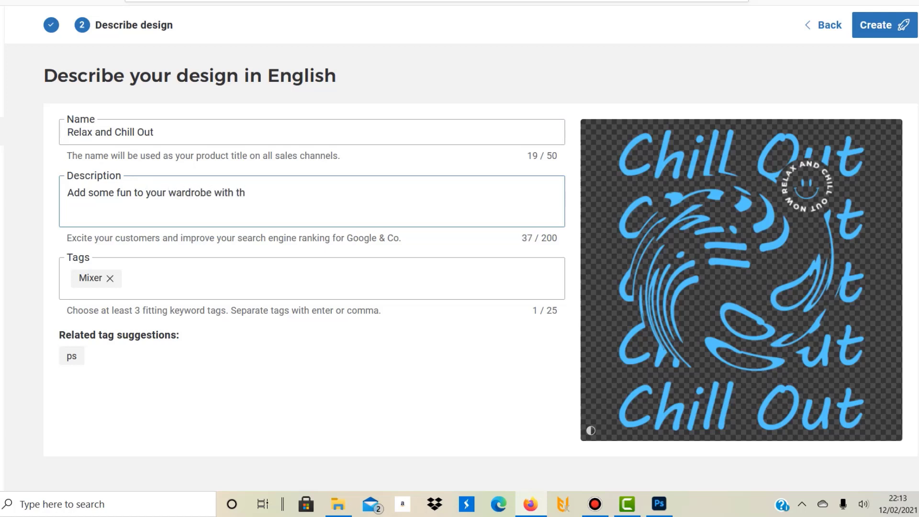
text(is funny design that)
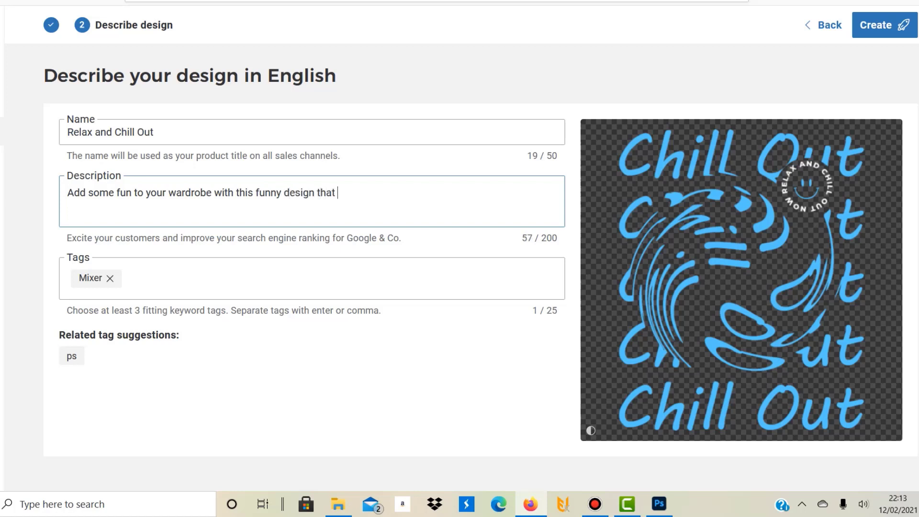
text( is perfect for ev)
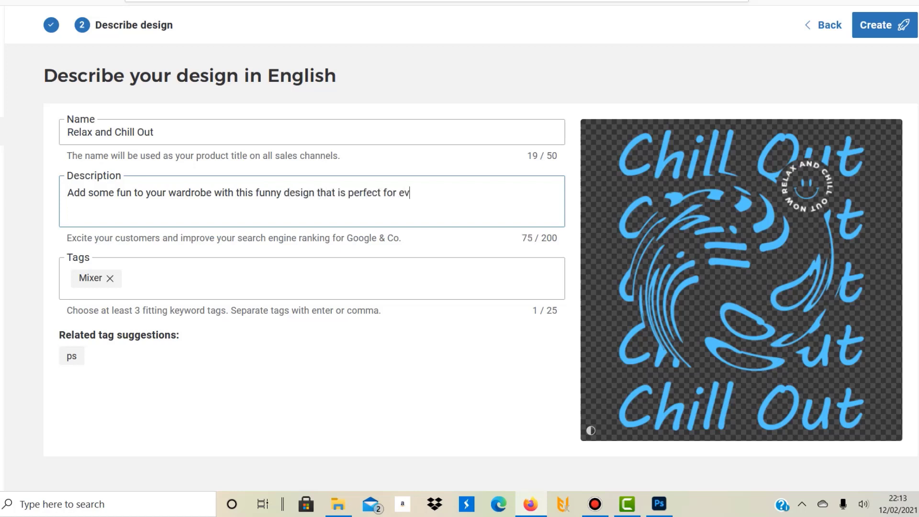
text(erybody who wants )
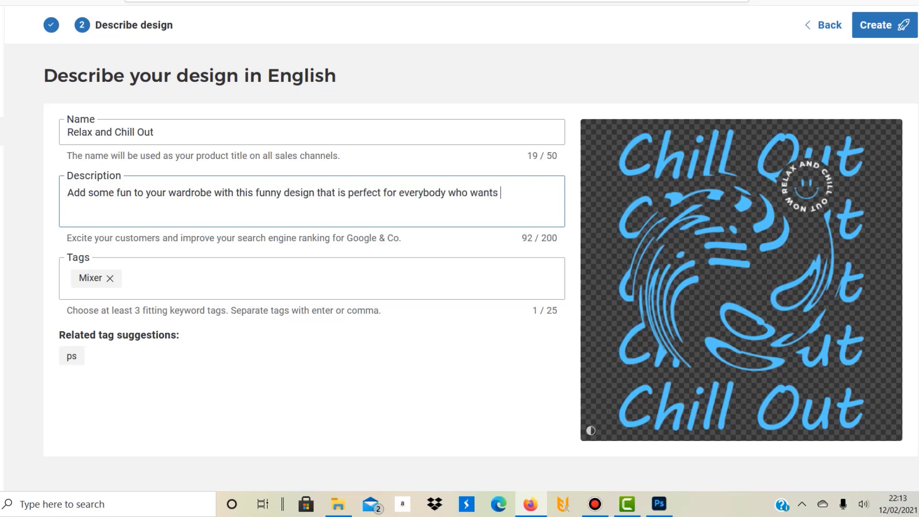
text(to relax and stay in bed.)
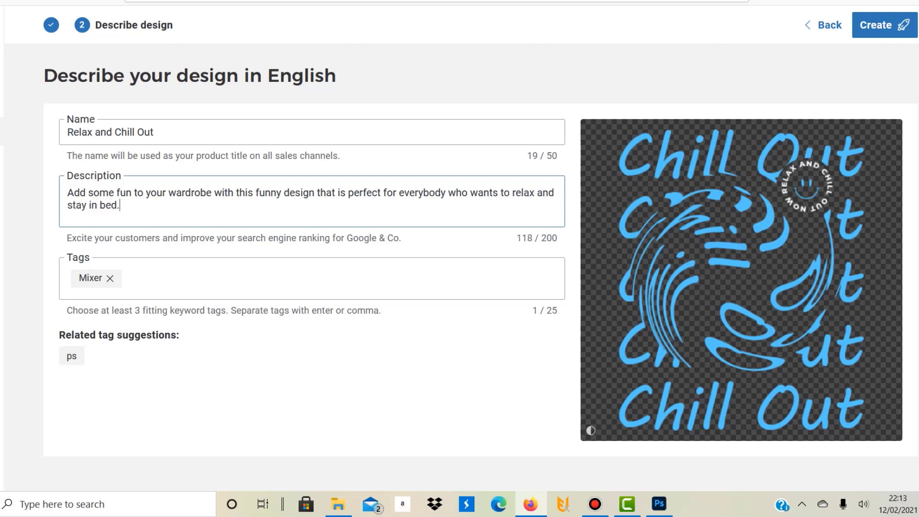
- Remove the Mixer tag and add the tags relax and chill out
click(110, 278)
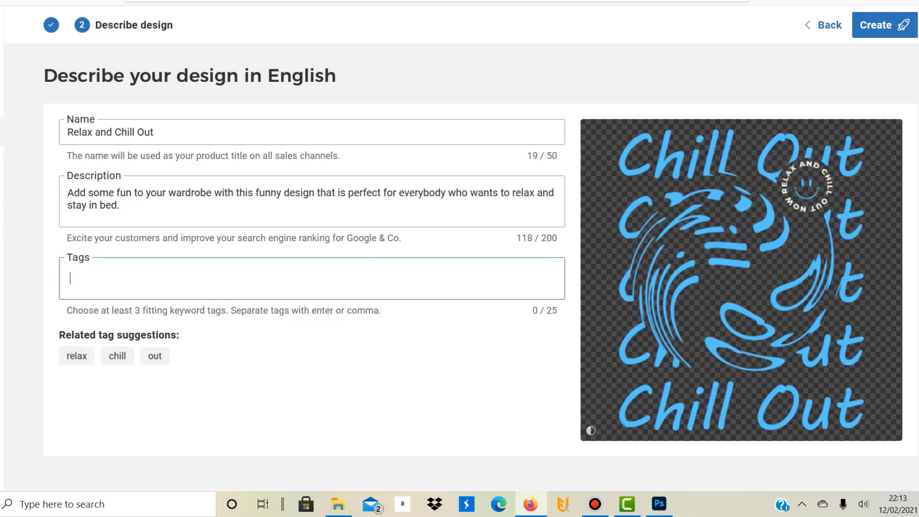
text(relax)
key(Return)
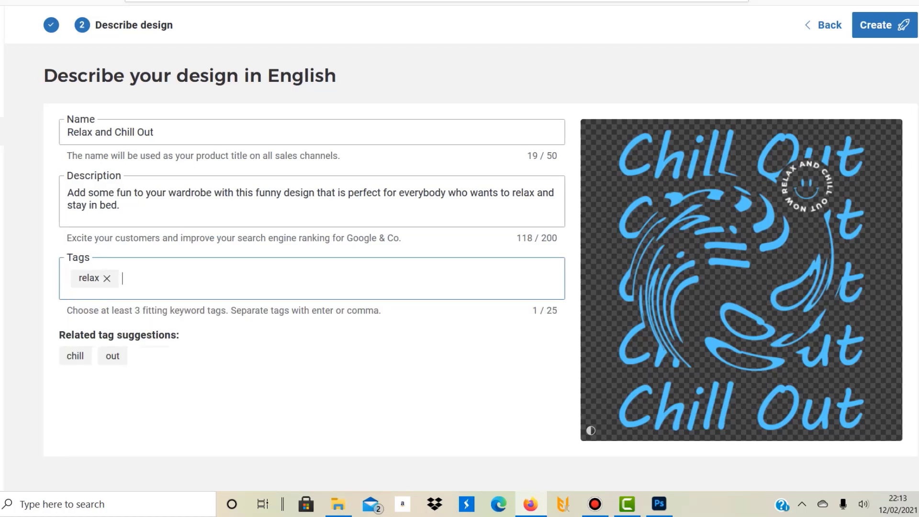
text(chill)
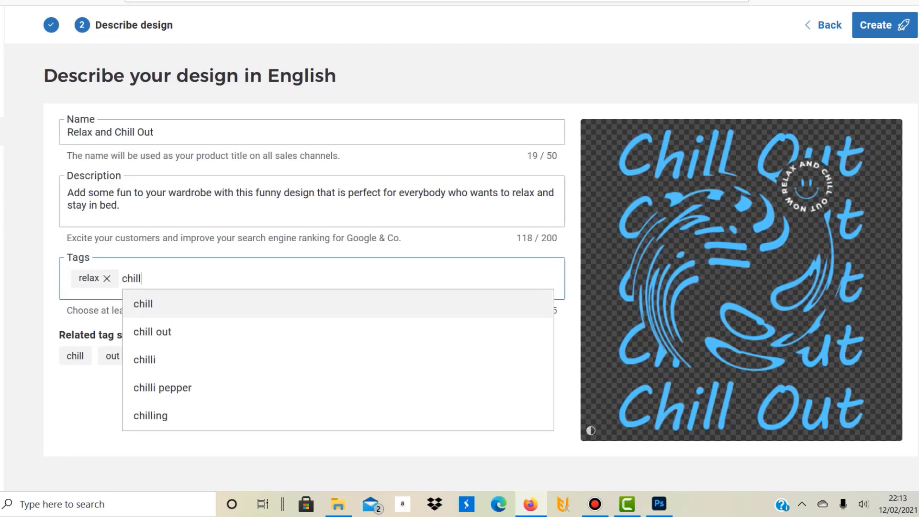
key(Down)
key(Down)
key(Down)
key(Up)
key(Up)
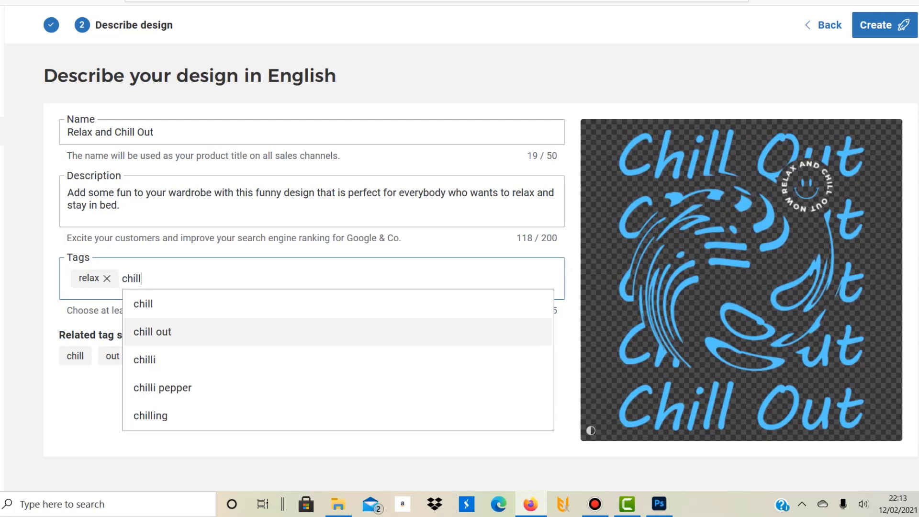
key(Return)
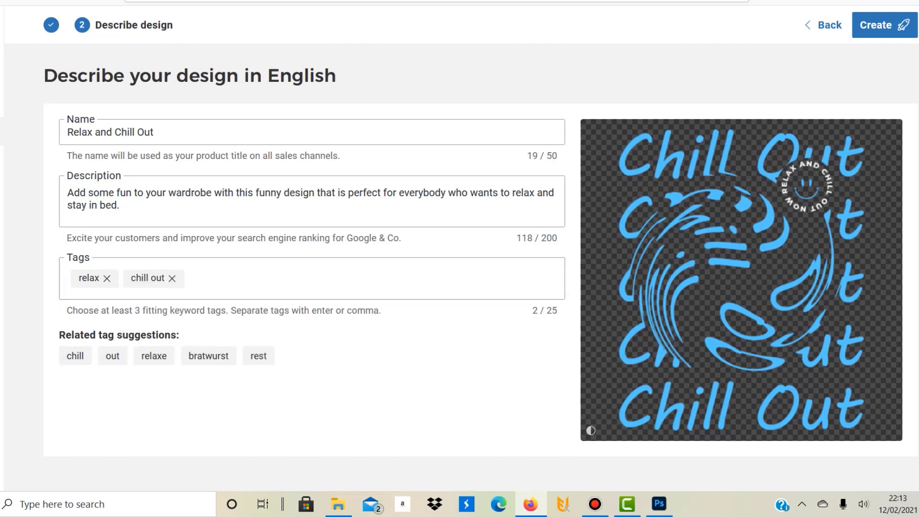
- Add the tags chill, out, lazy, sleeping, bed and tired, and create the design
click(75, 356)
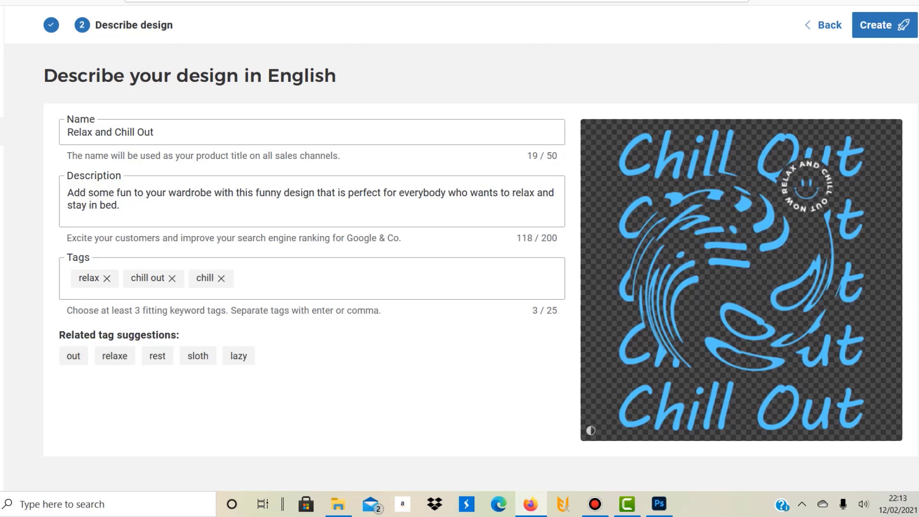
click(73, 356)
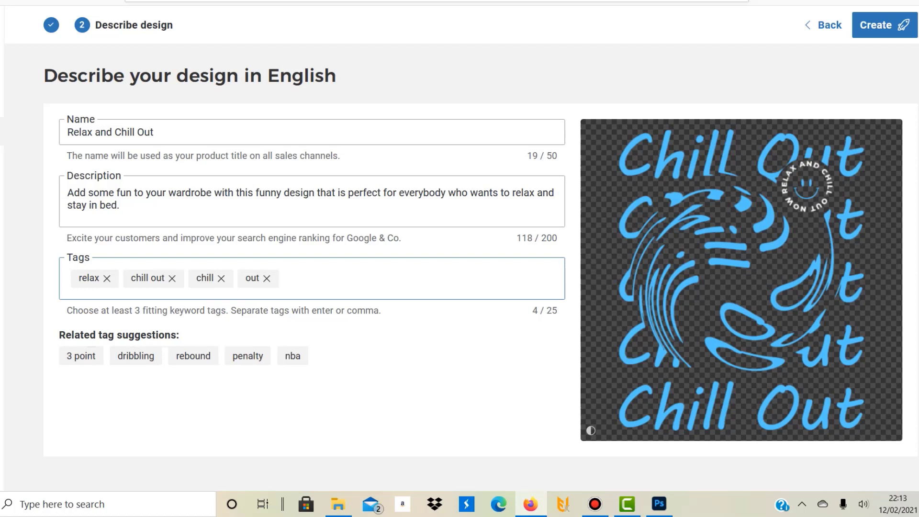
text(lazy)
key(Return)
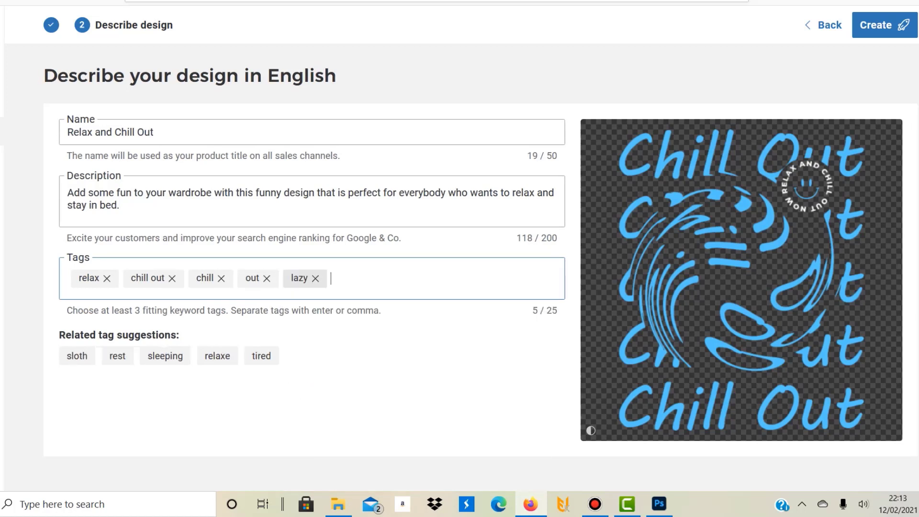
click(165, 355)
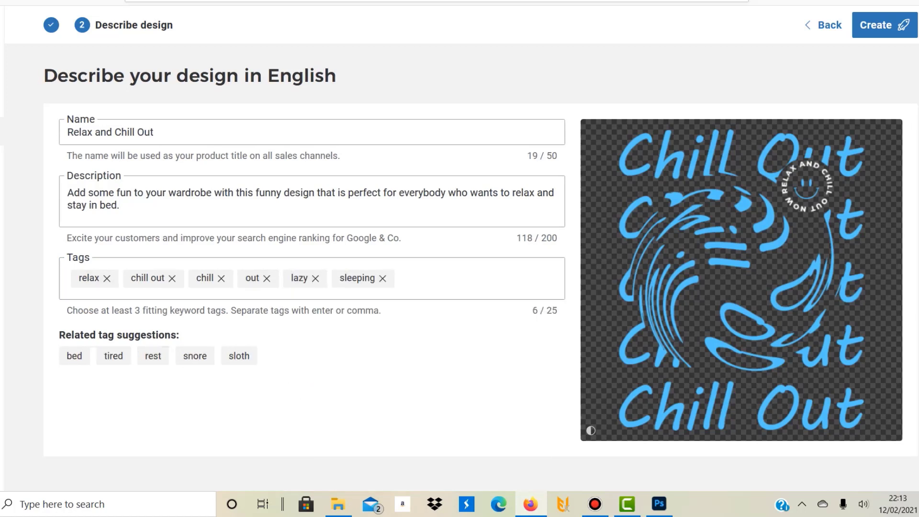
click(74, 355)
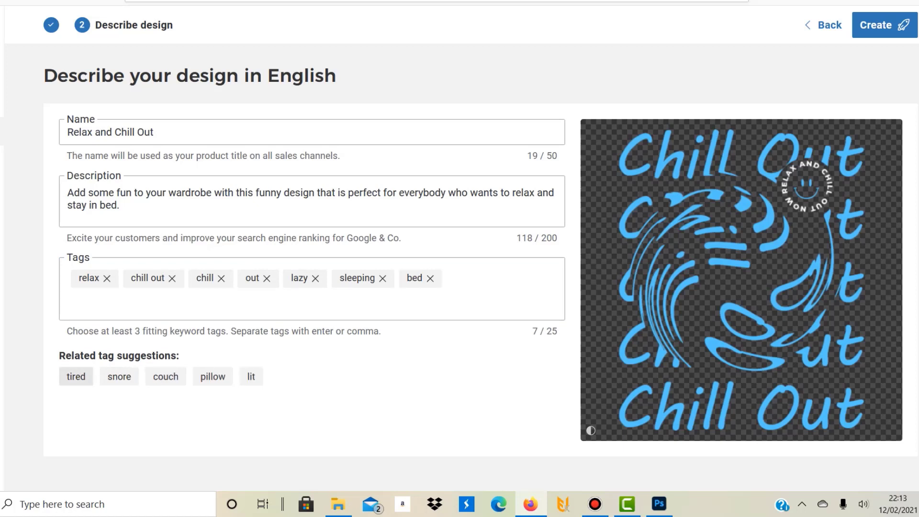
click(75, 376)
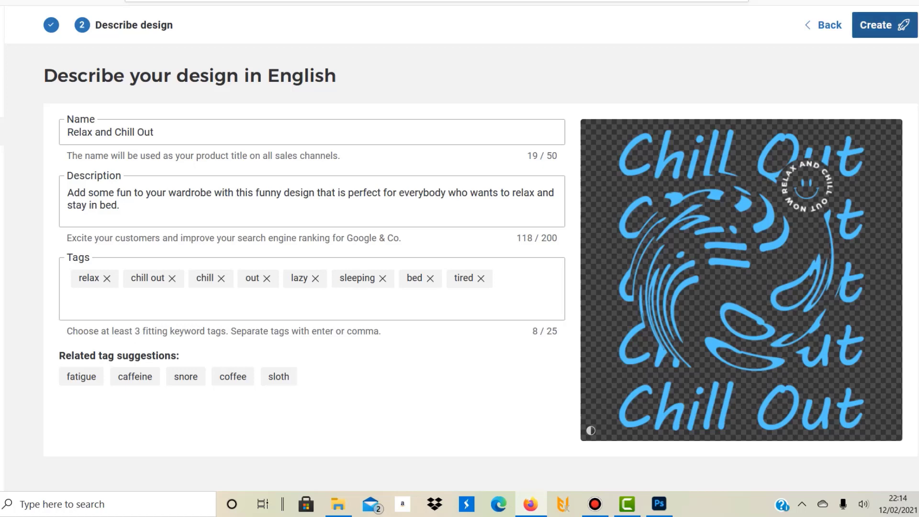
click(884, 25)
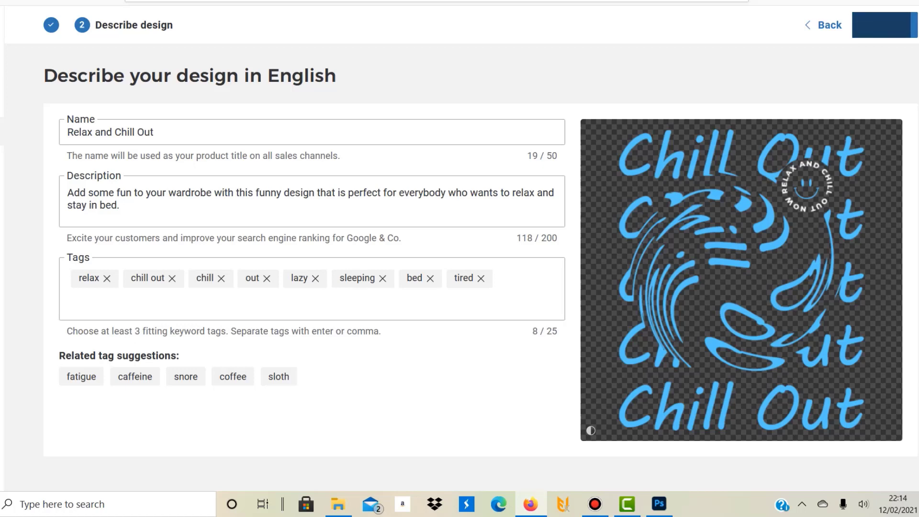